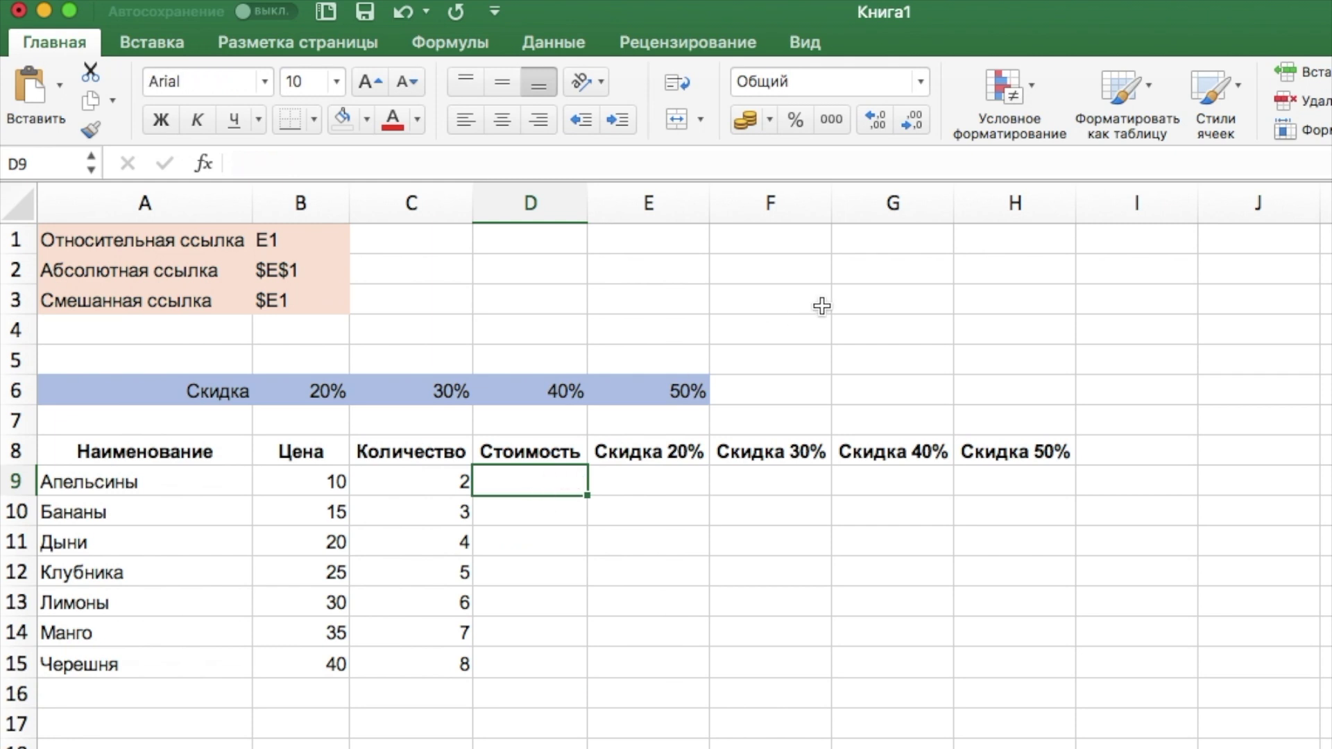
- Calculate the cost of the oranges in D9 with the formula =B9*C9
left_click(817, 339)
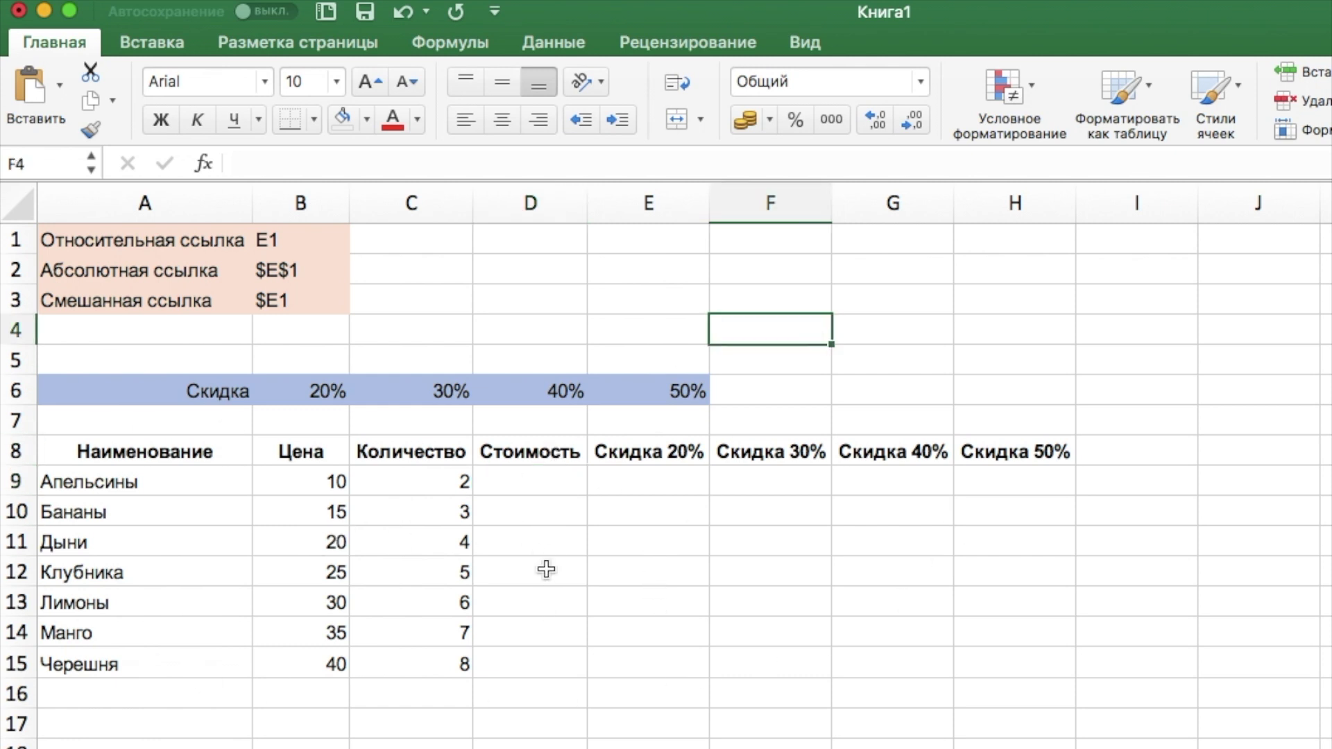
left_click(541, 485)
type("=")
left_click(320, 482)
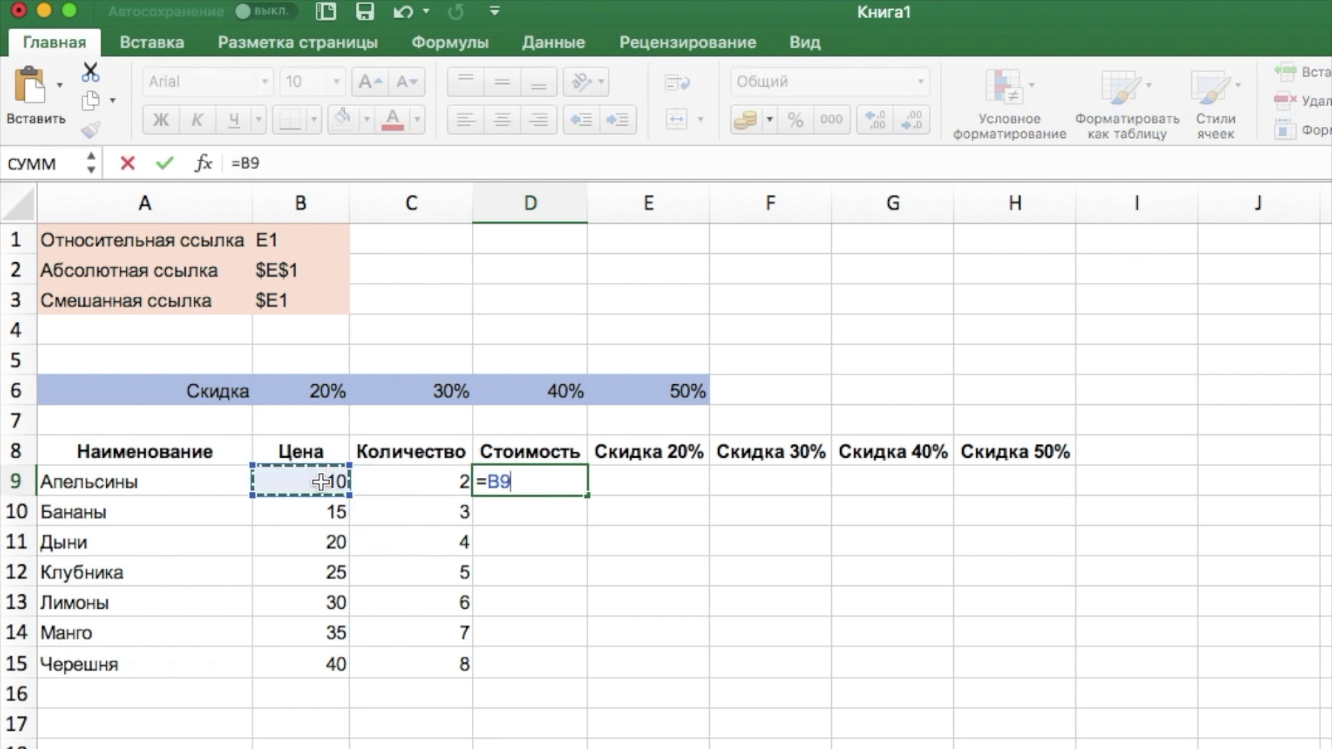
type("*")
left_click(429, 484)
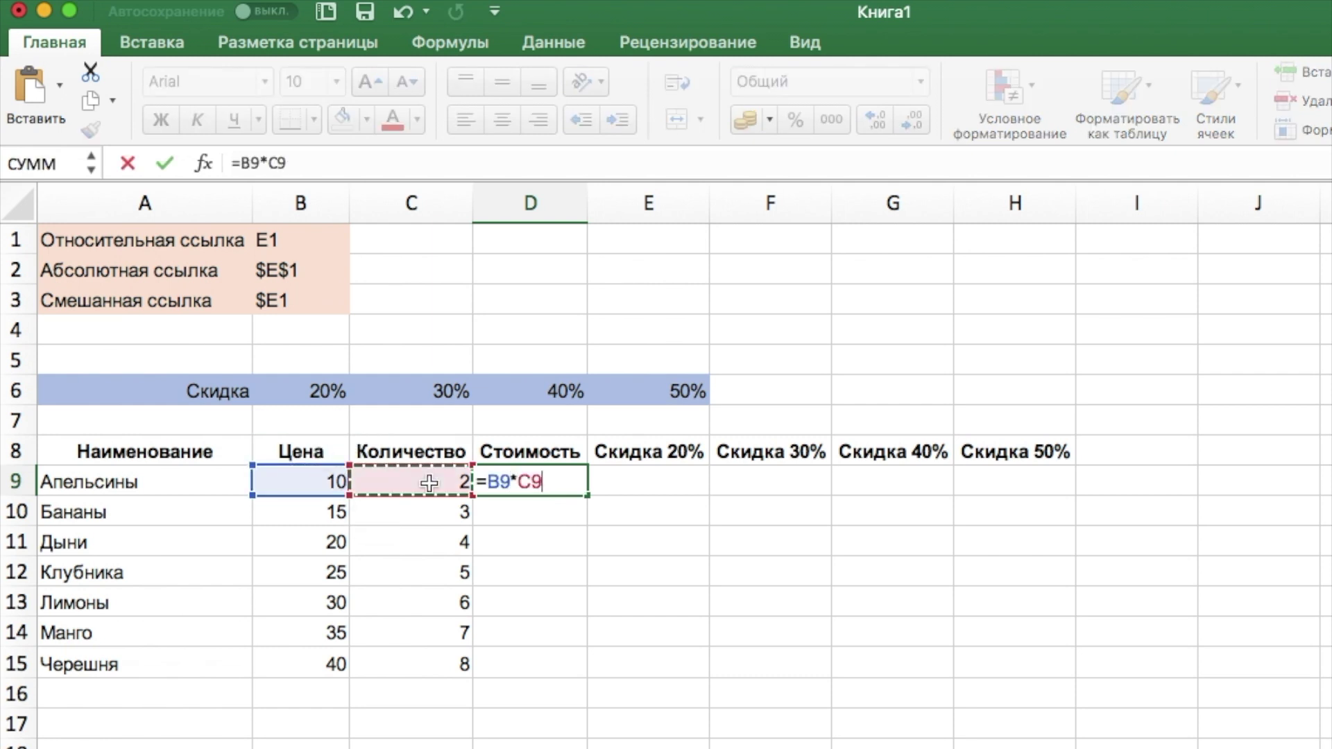
key("Return")
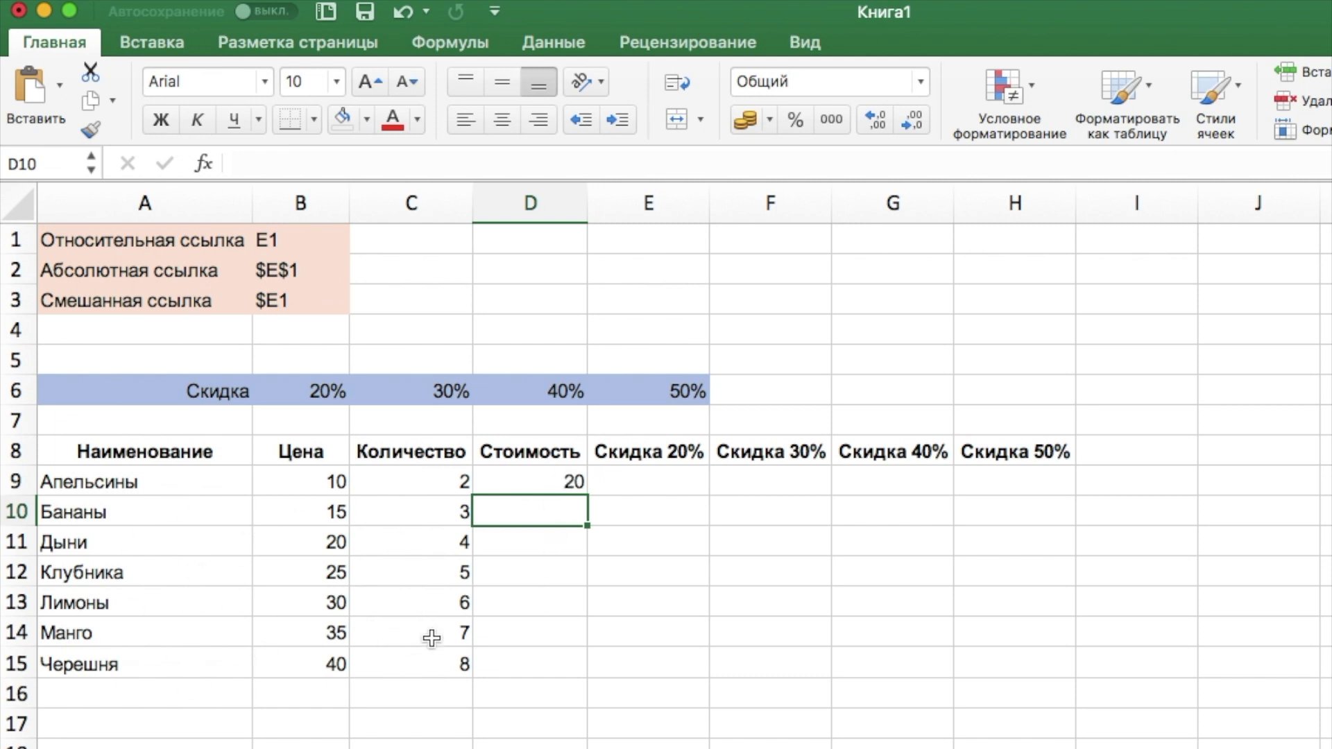
- Fill the cost formula from D9 down to D15 and review the relative references in the copied formulas
left_click(568, 485)
left_click_drag(588, 496, 586, 676)
left_click(559, 489)
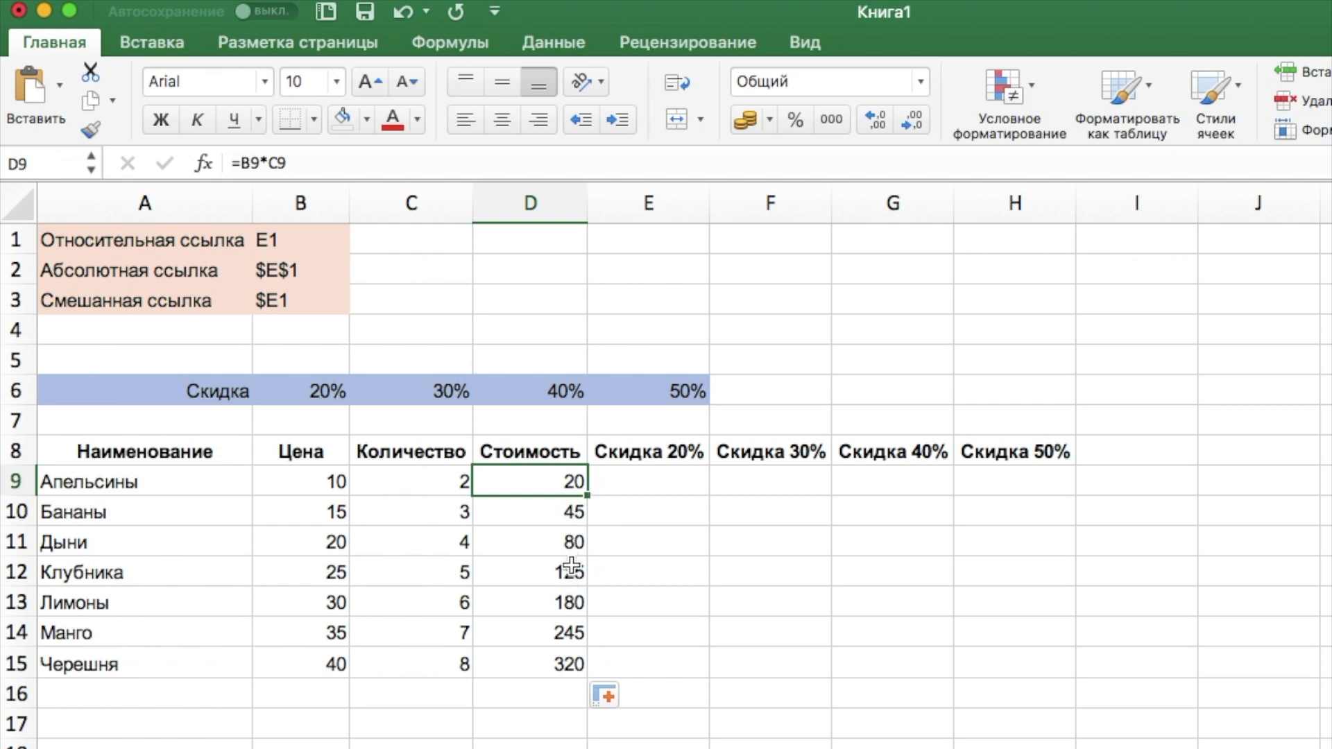
left_click(561, 515)
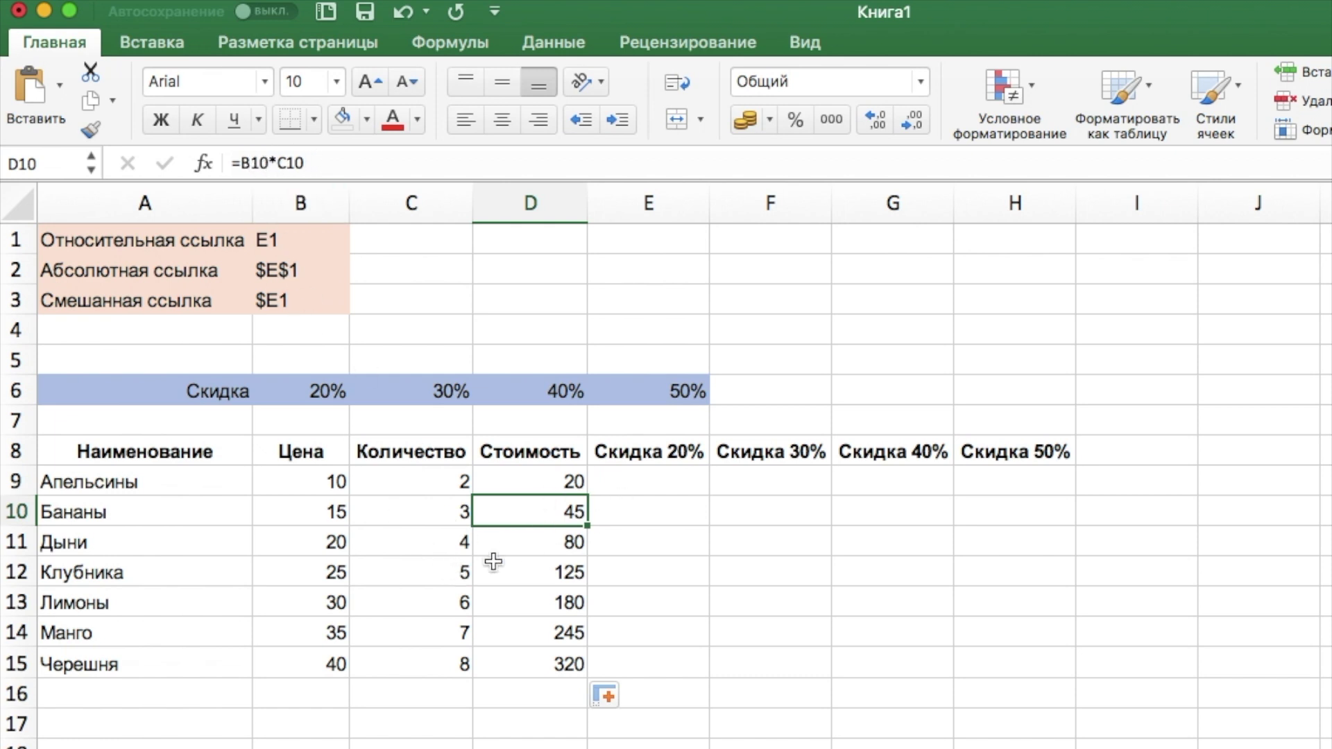
left_click(545, 552)
left_click(546, 582)
left_click(545, 602)
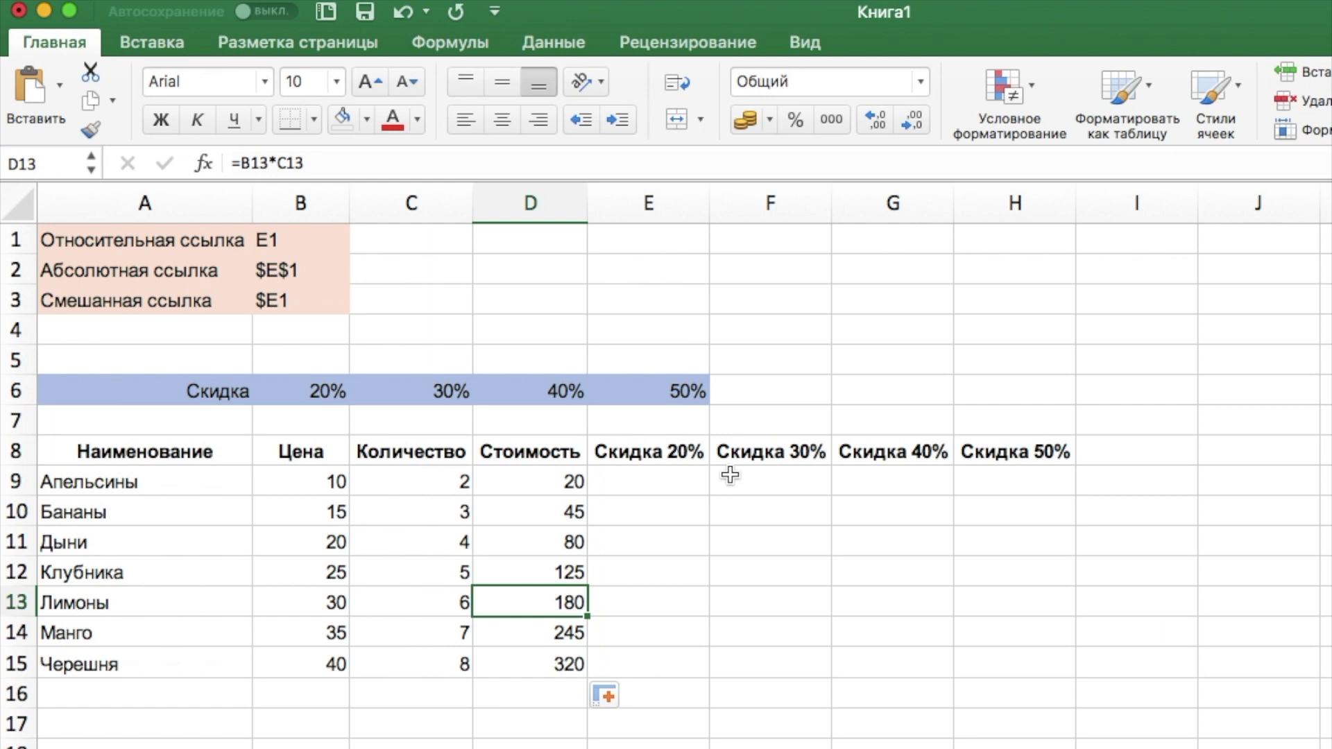
- Enter the 20% discount formula =D9*B6 in E9 using only relative references
left_click(663, 482)
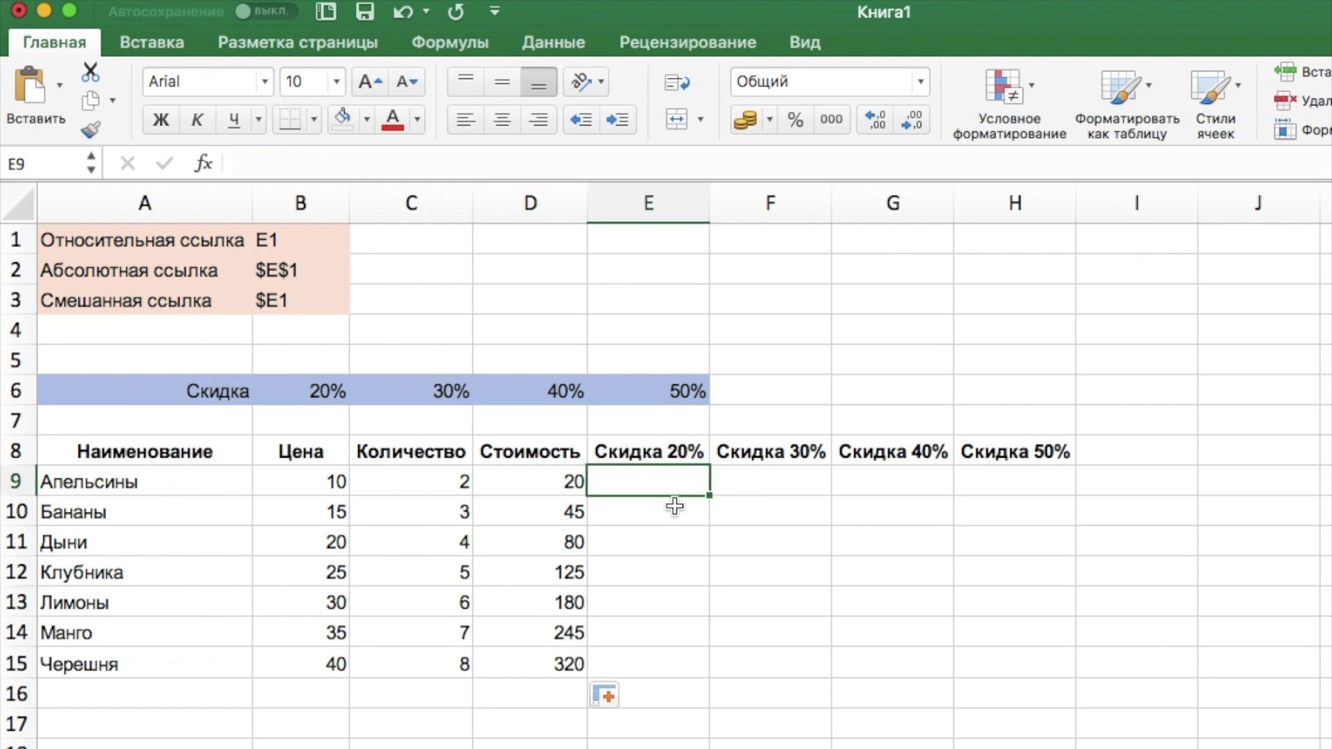
type("=")
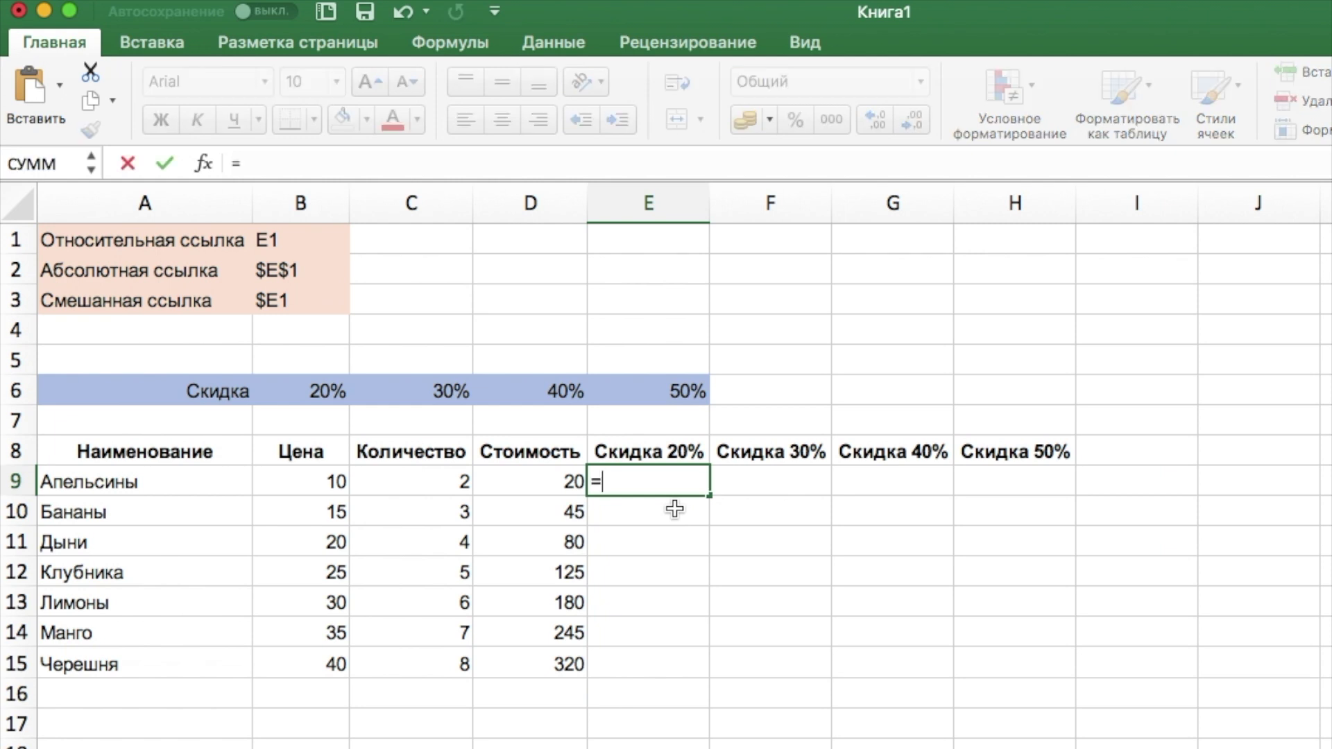
left_click(533, 484)
type("*")
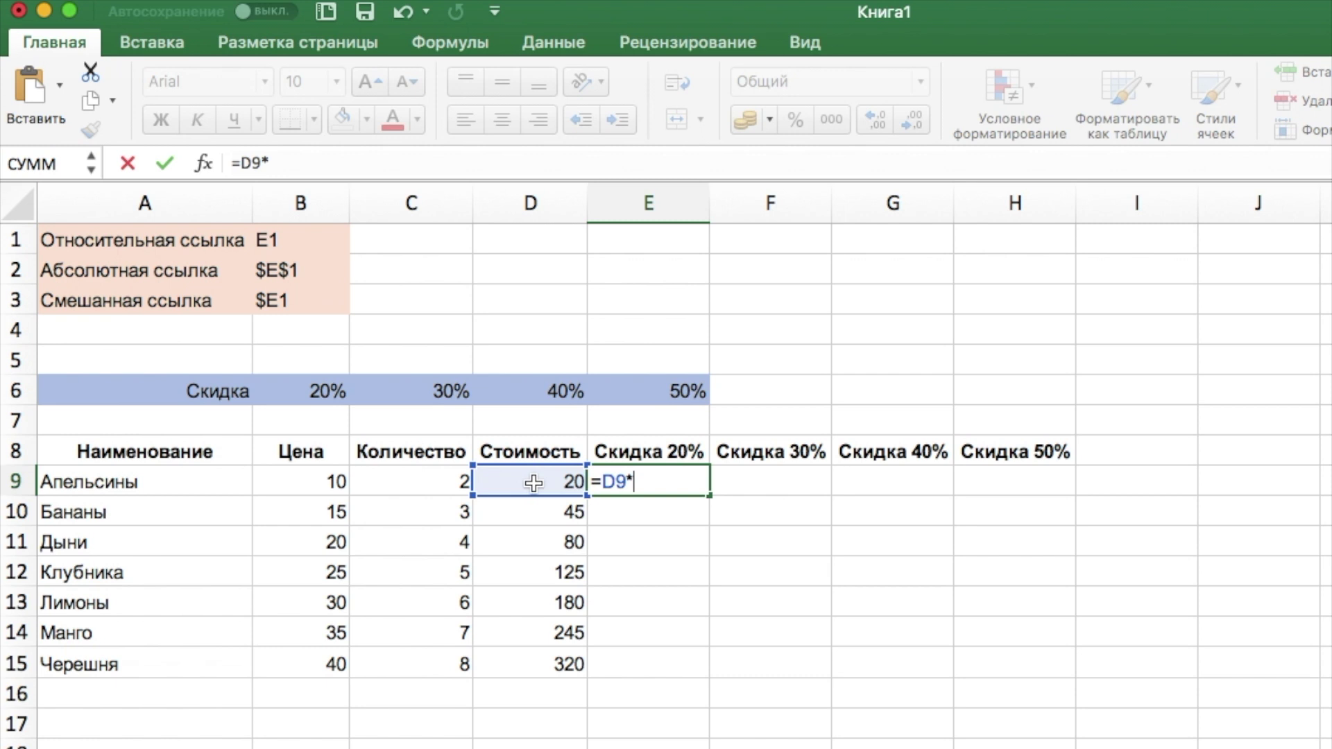
left_click(307, 393)
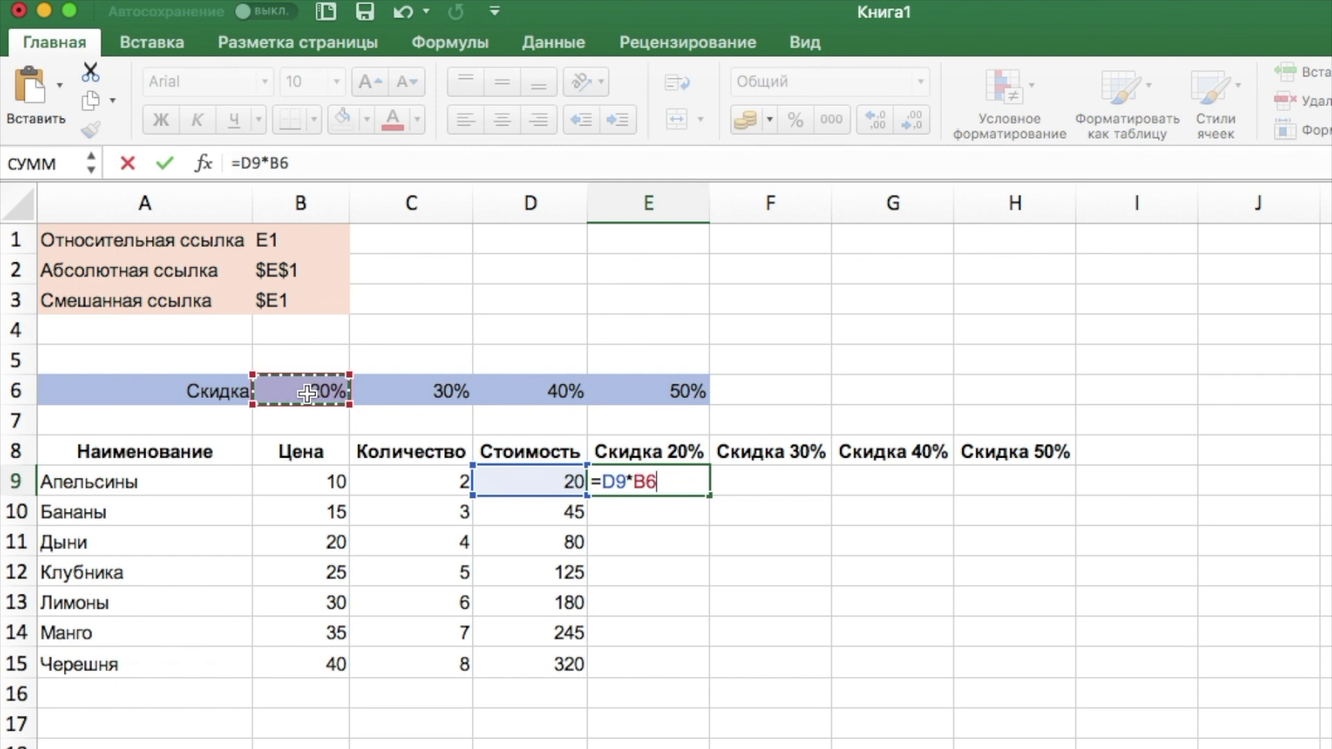
key("Return")
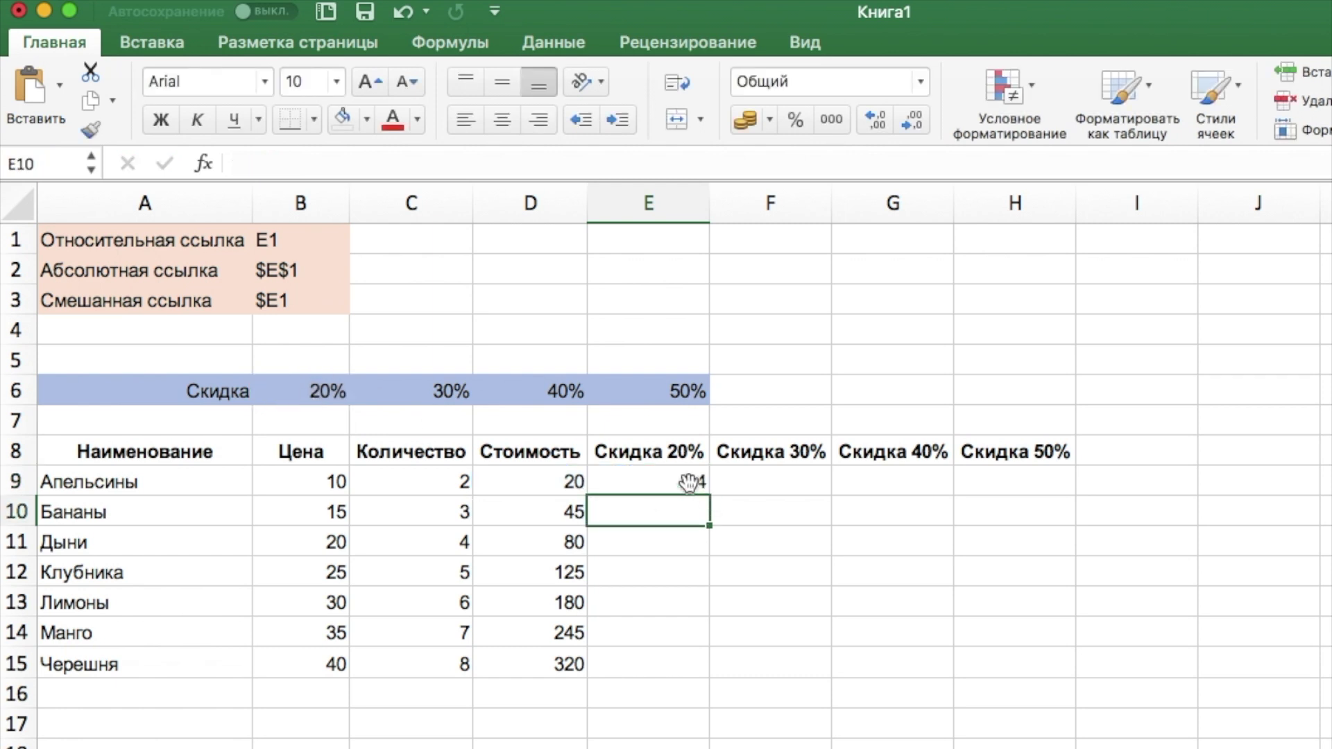
- Try copying the E9 formula down to E10, inspect its references, and clear E10
left_click(692, 479)
left_click_drag(709, 497, 710, 526)
left_click(693, 511)
left_click(327, 163)
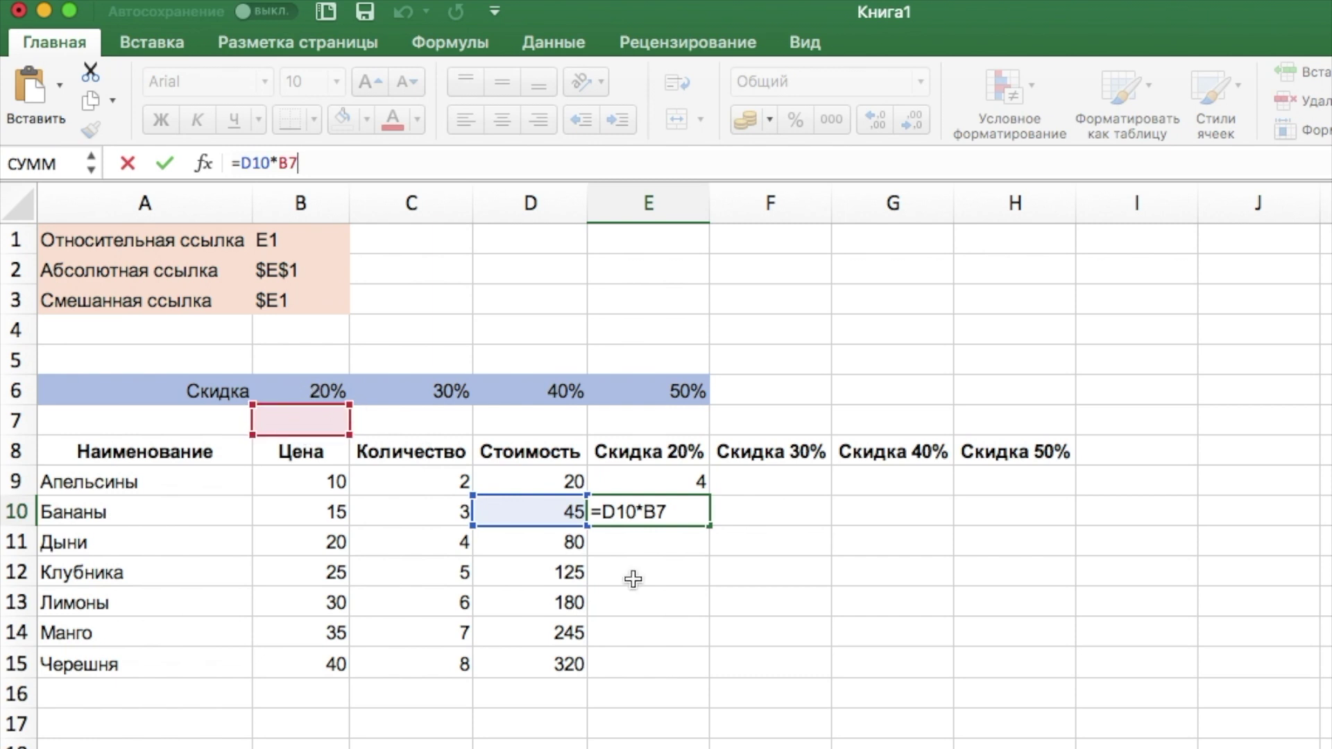
key("Escape")
key("Delete")
- Replace the formula in E9 with =D9*$B$6, using an absolute reference, and fill it down to E15
left_click(663, 490)
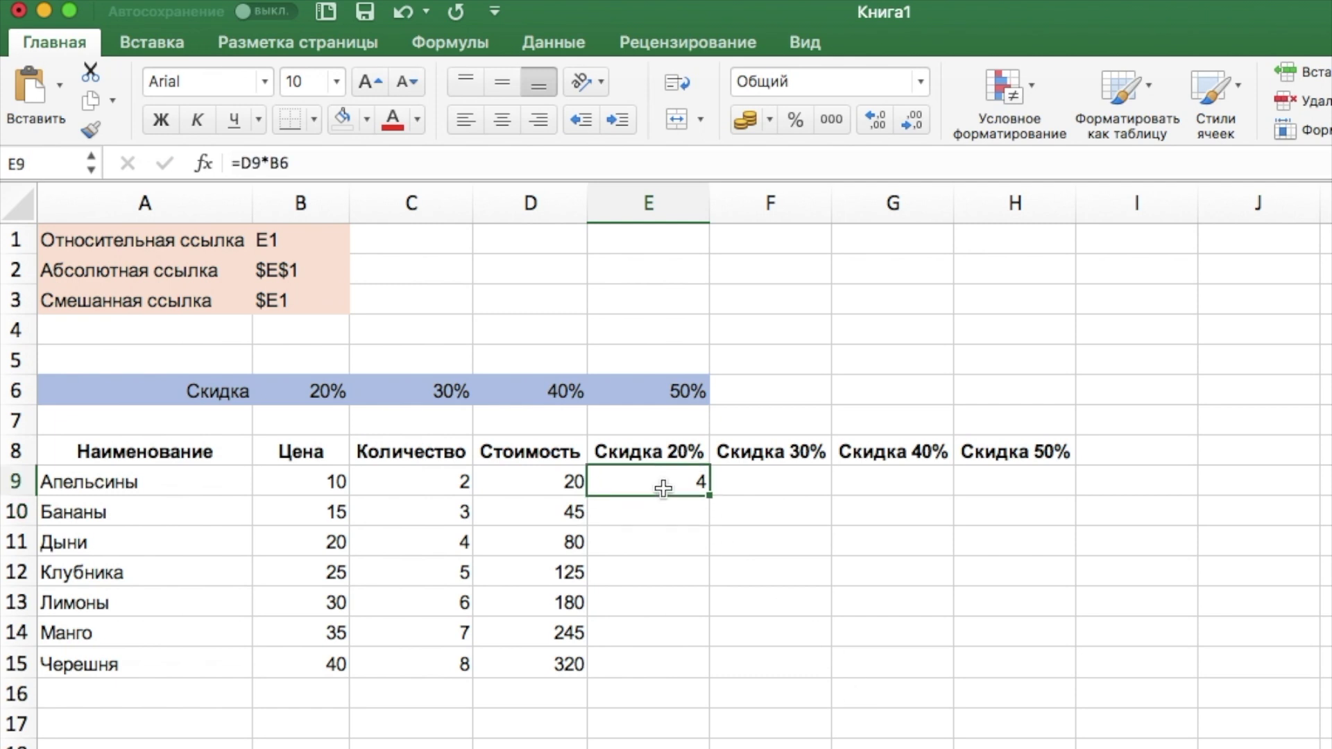
type("=")
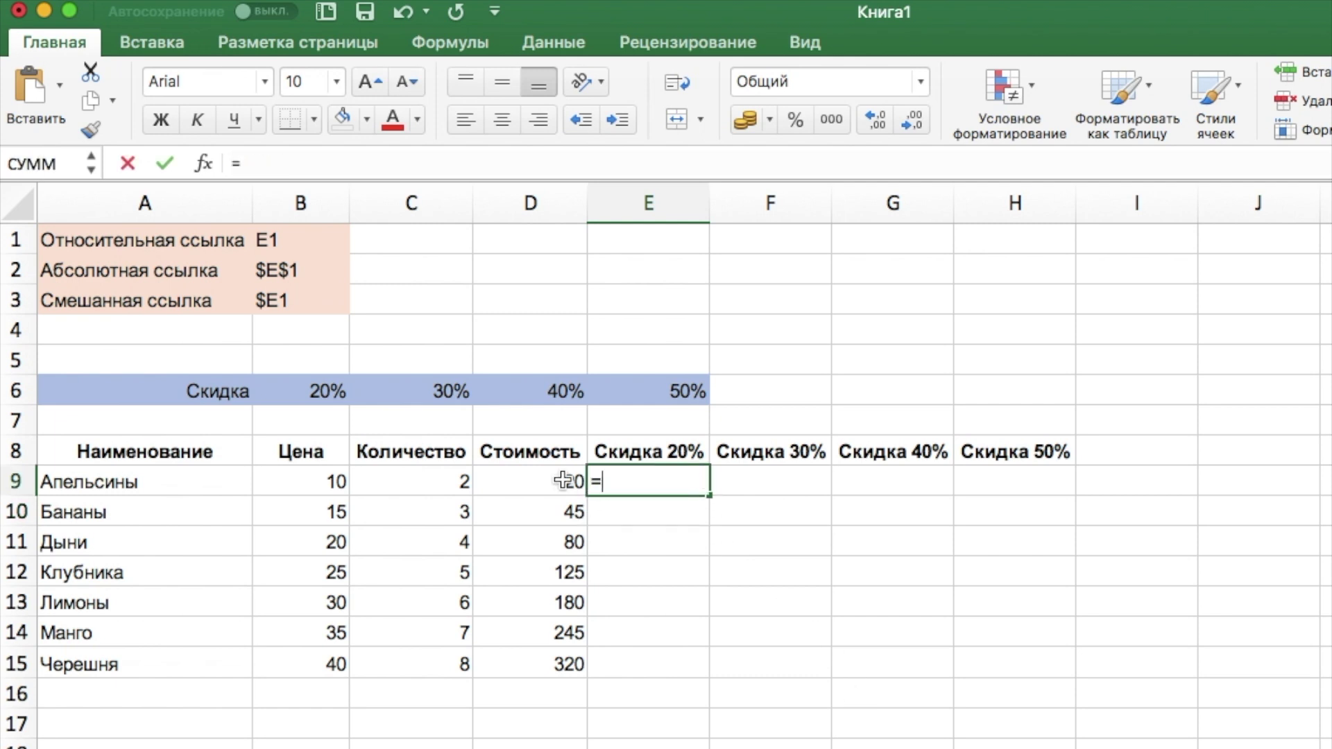
left_click(562, 480)
type("*")
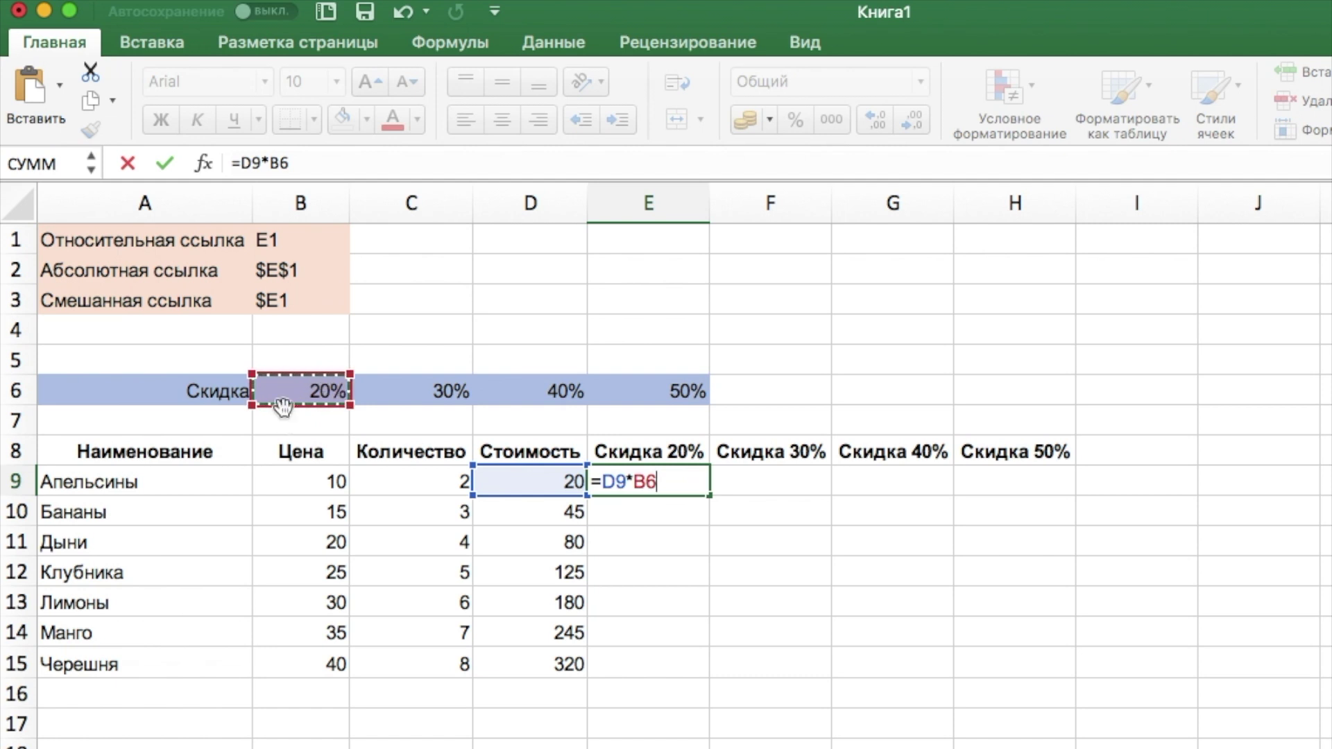
key("F4")
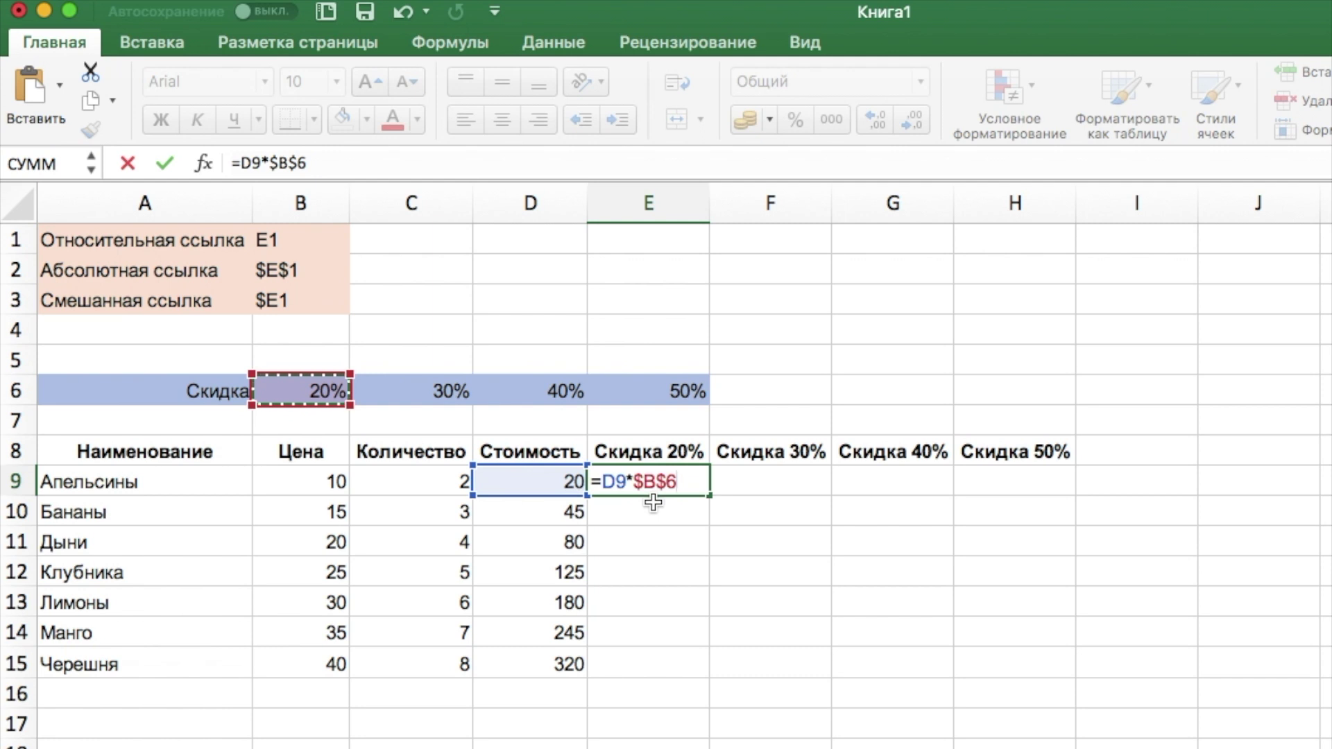
key("Return")
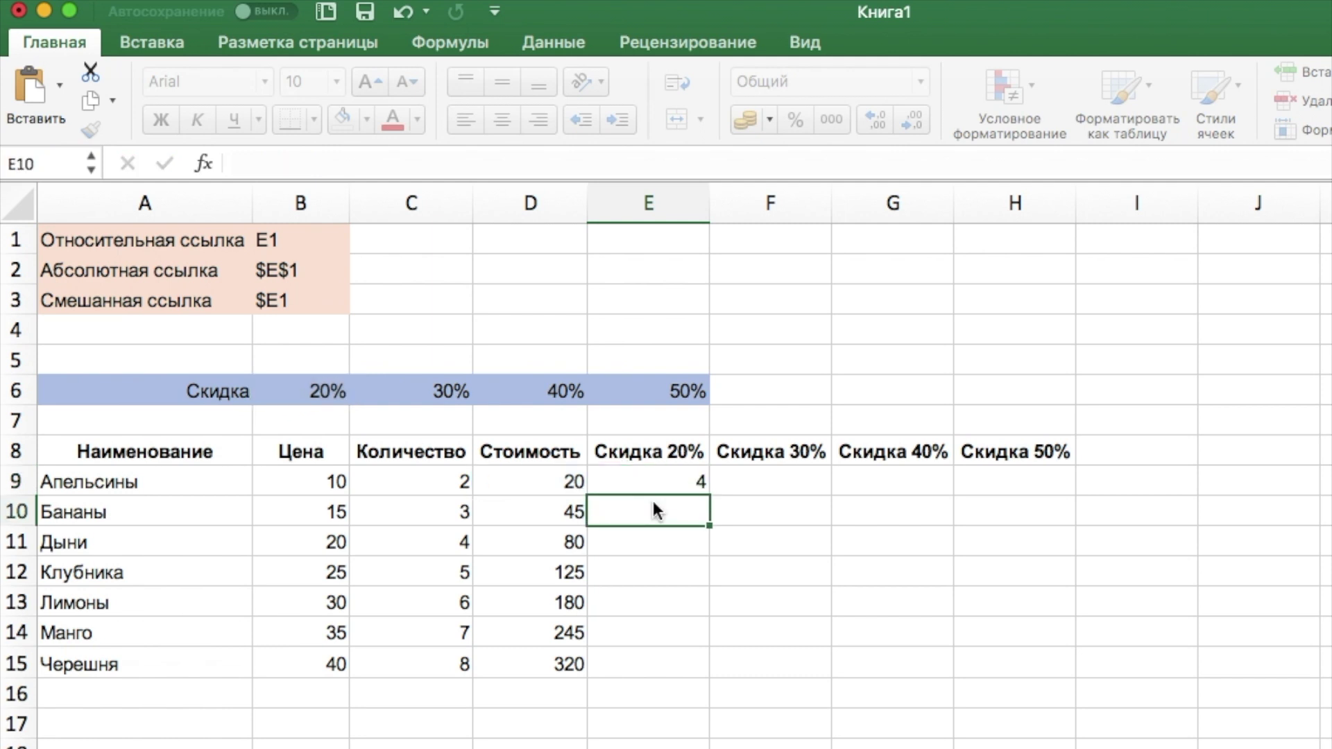
left_click(628, 480)
left_click_drag(709, 497, 708, 669)
- Examine the copied 20% discount formulas in E10 to E15 to see how their relative and absolute references behave
left_click(691, 628)
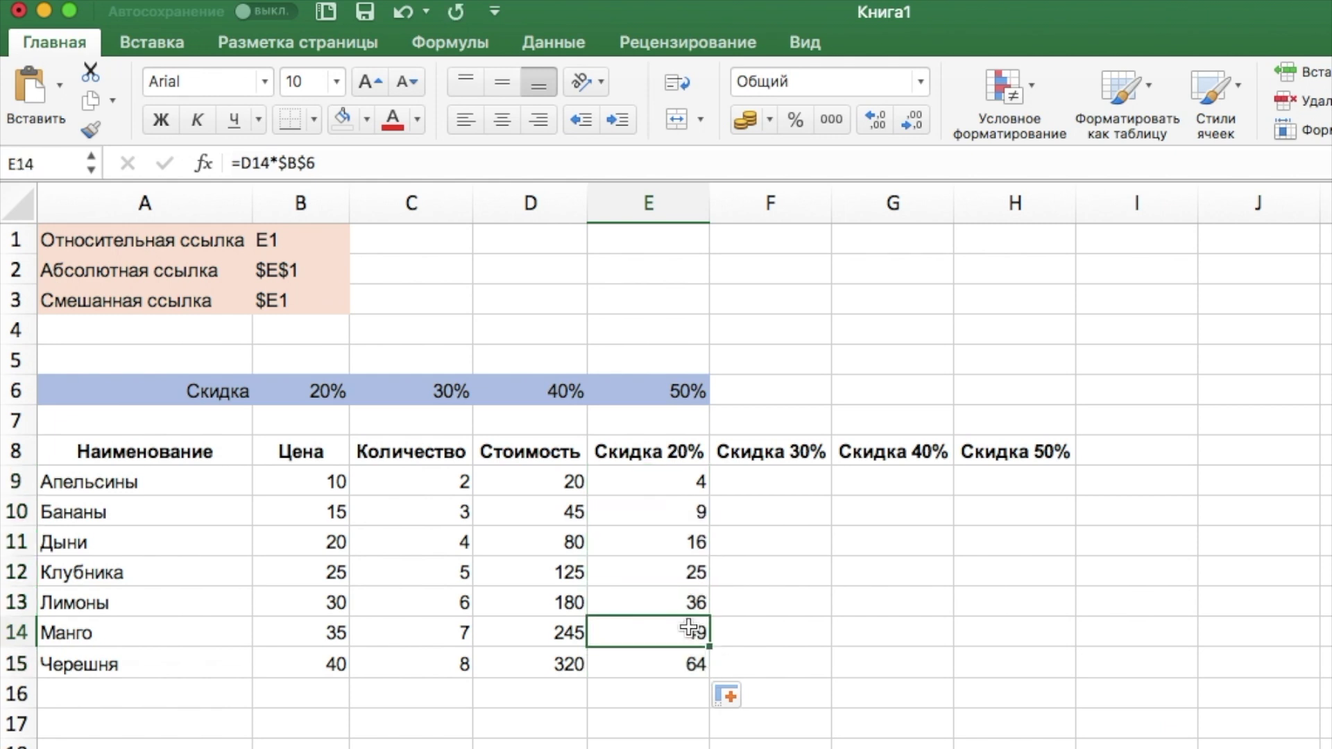
double_click(688, 628)
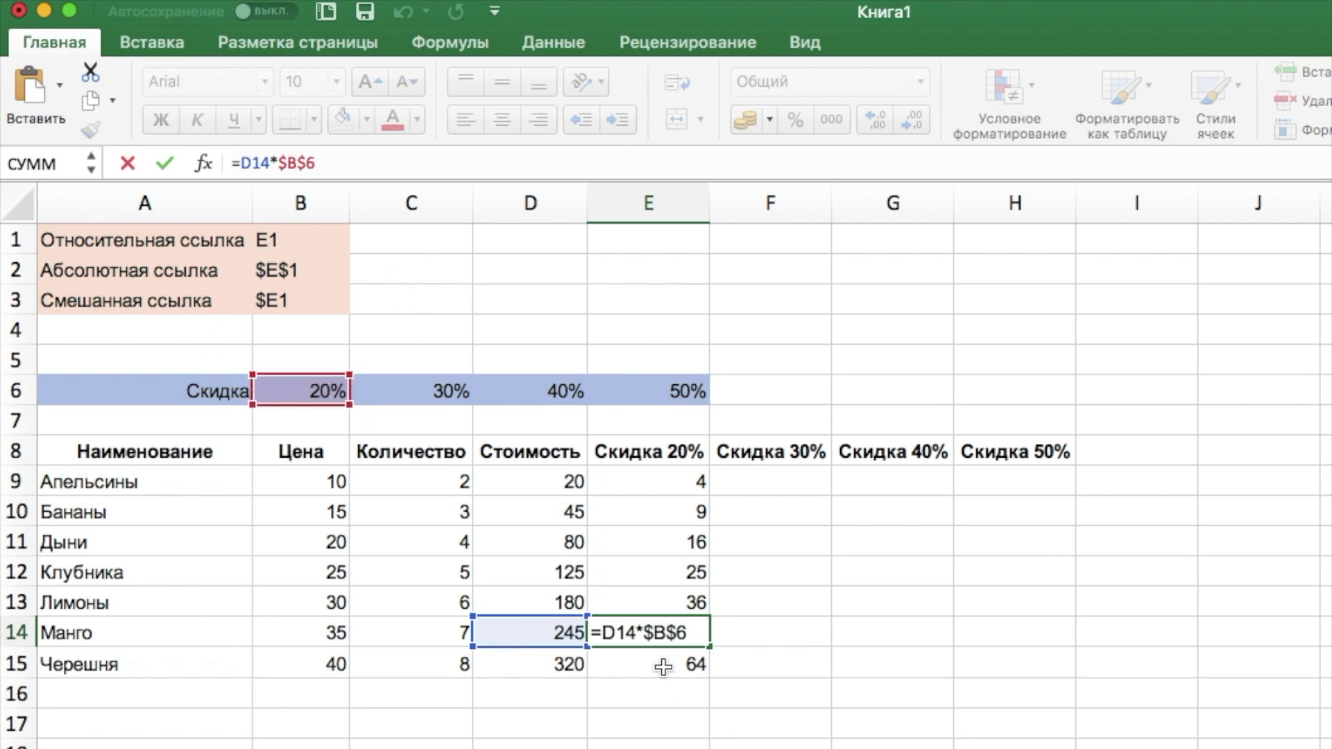
key("Return")
left_click(666, 641)
left_click(664, 606)
left_click(663, 573)
left_click(662, 537)
left_click(676, 514)
left_click(672, 573)
left_click(666, 605)
left_click(668, 633)
left_click(667, 666)
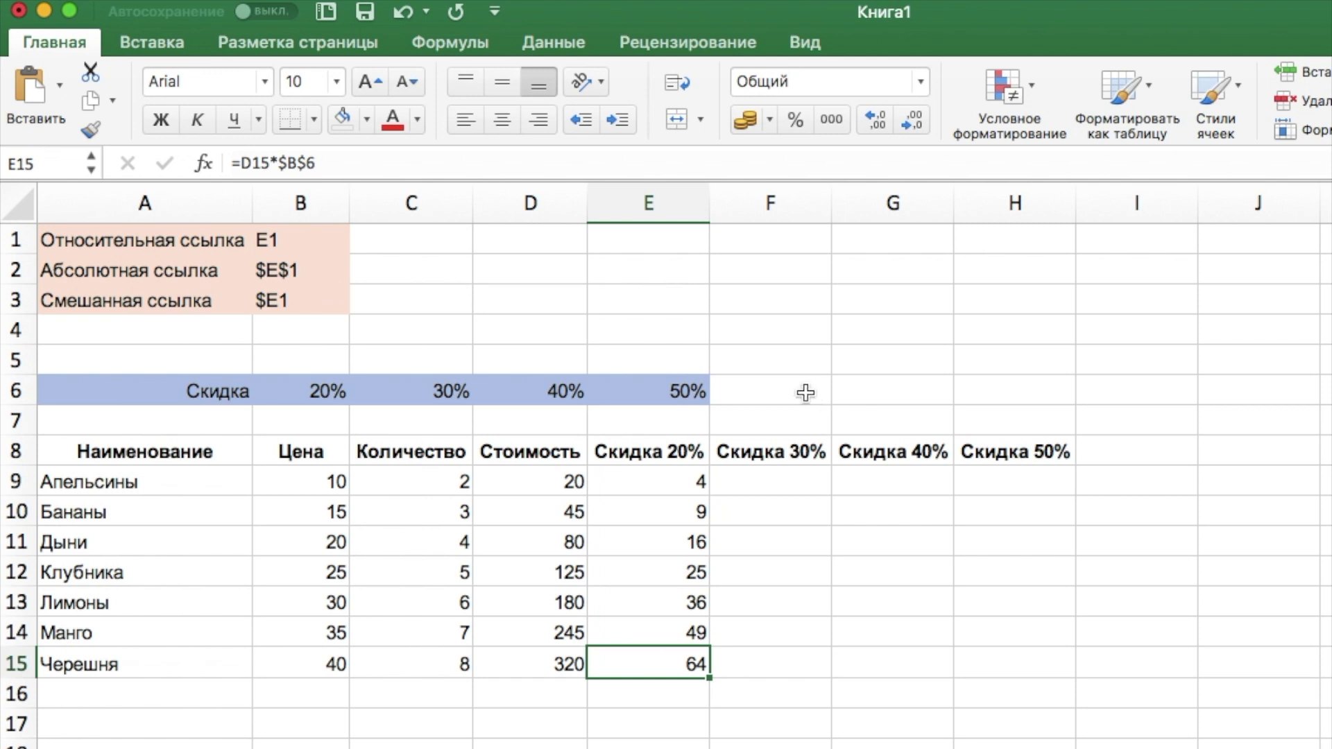
- Start the 30% discount formula in F9 with the column-locked mixed reference $D9
left_click(776, 486)
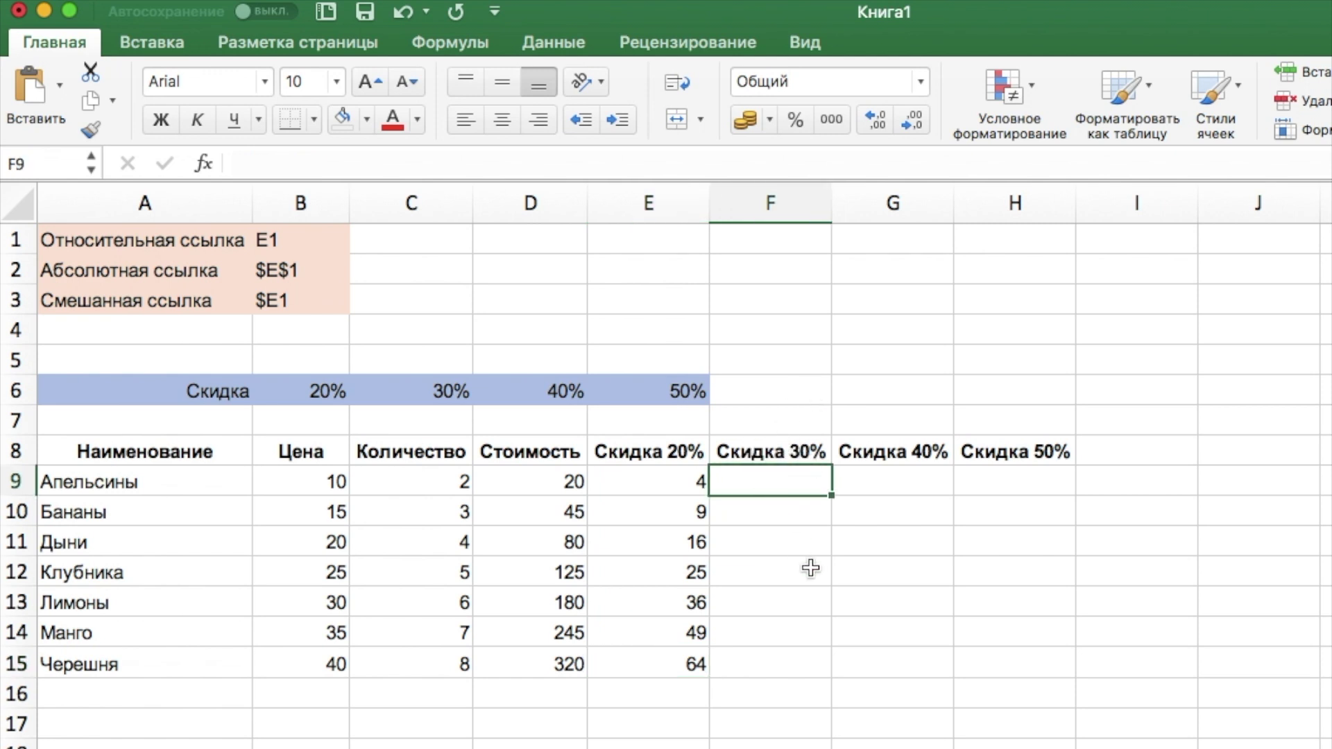
type("=")
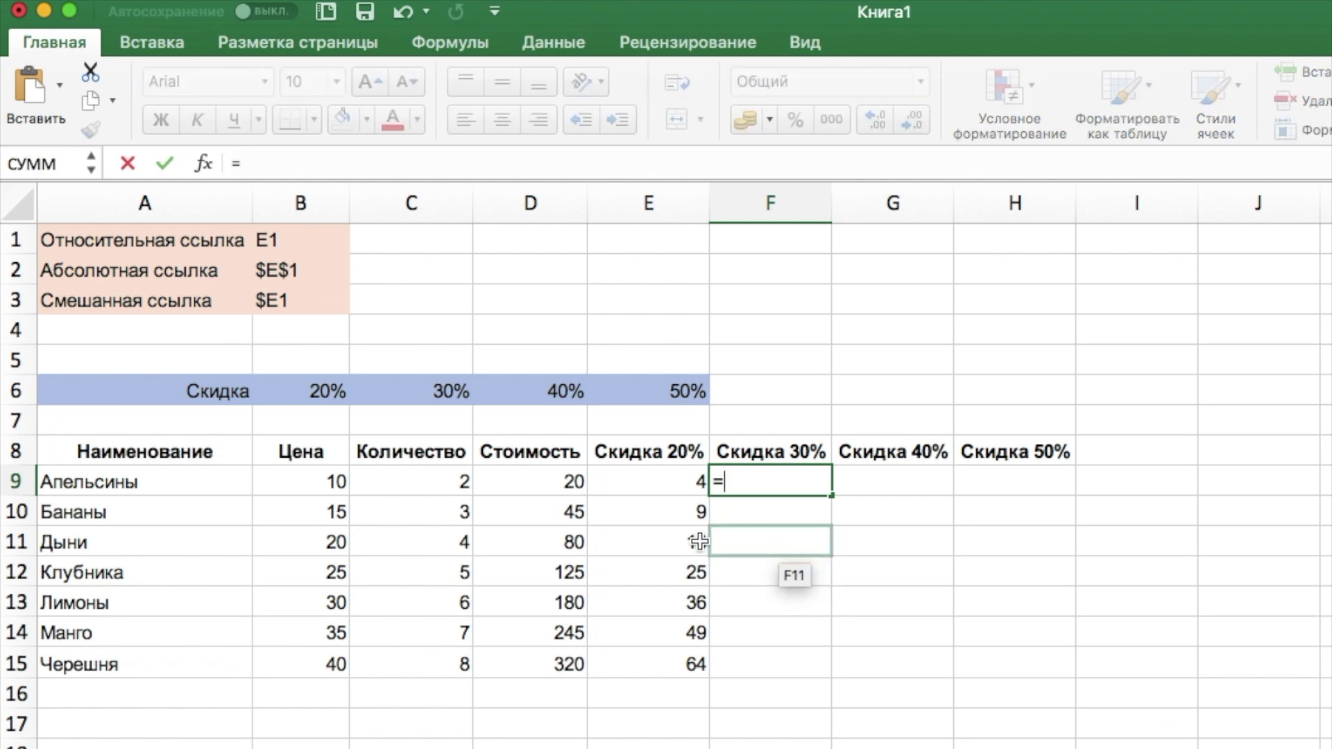
left_click(529, 485)
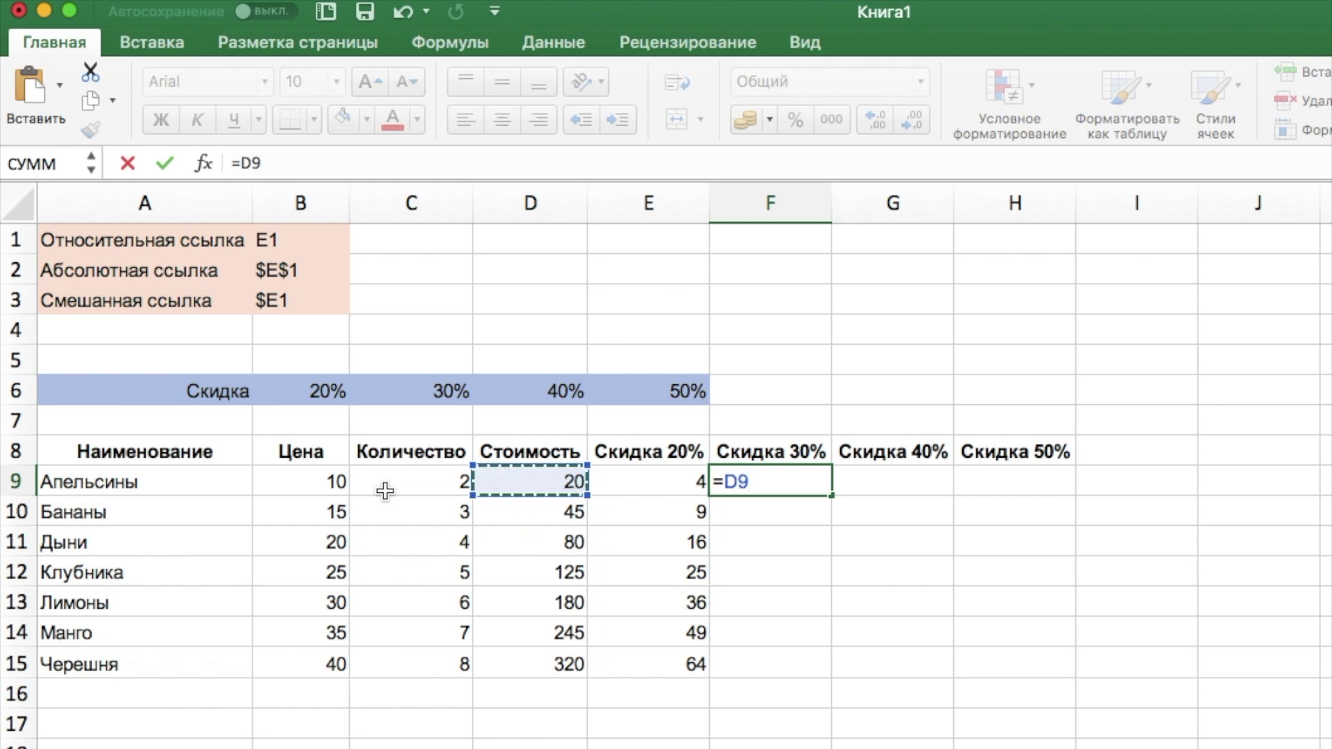
key("F4")
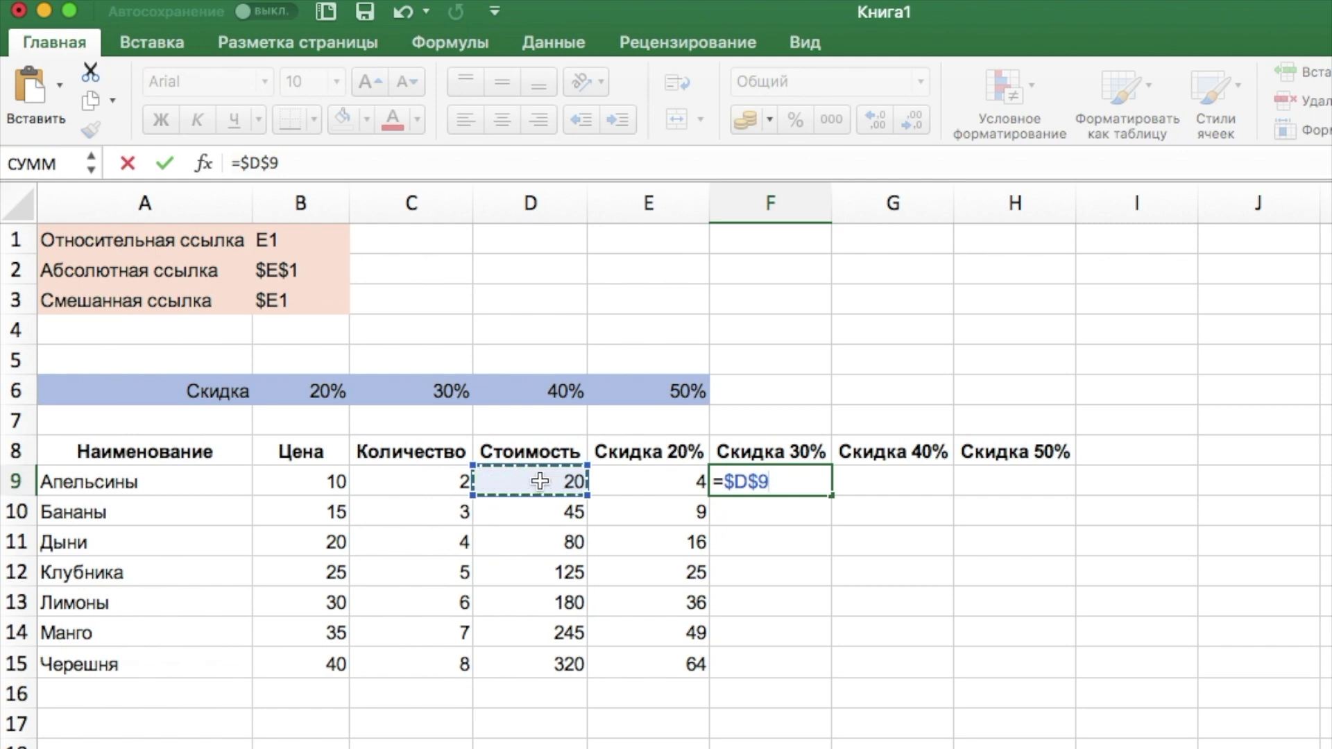
key("super+t")
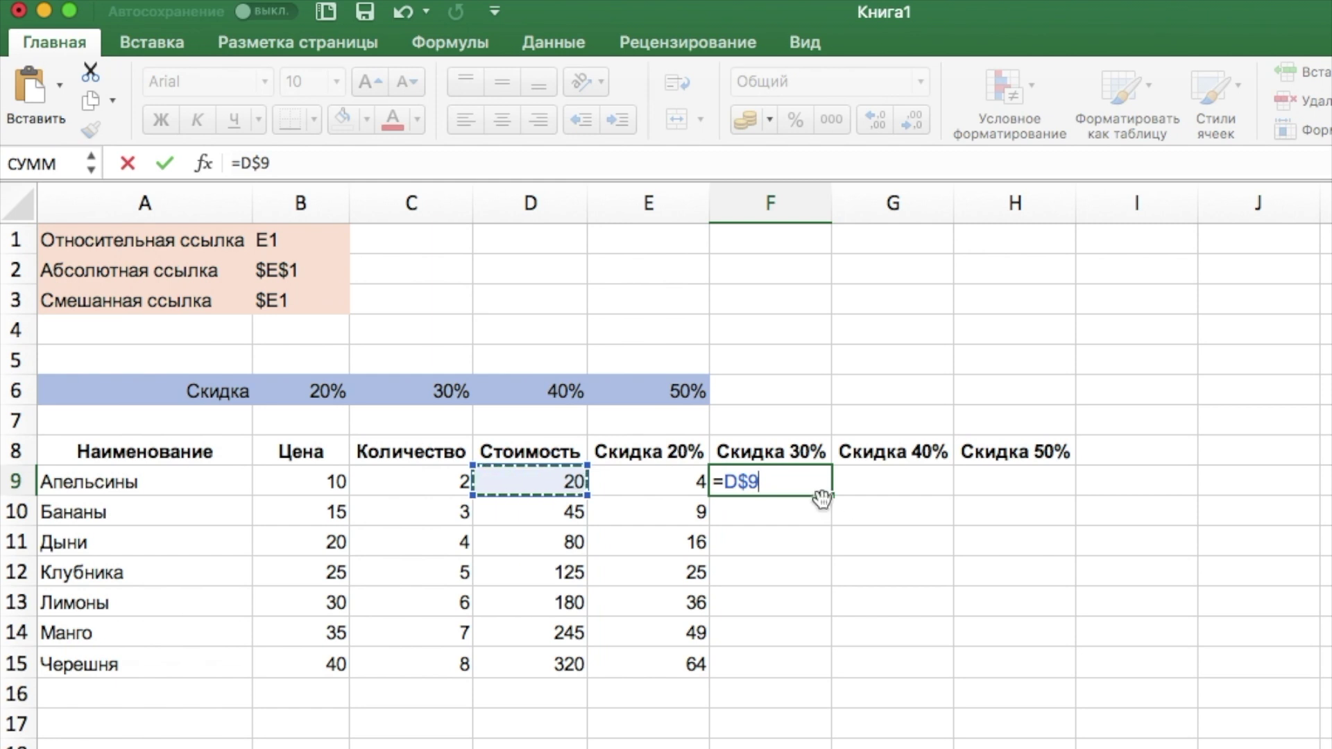
key("super+t")
key("super+t")
key("super+t")
key("super+t")
key("super+t")
- Complete the F9 formula as =$D9*C$6 by multiplying by the row-locked 30% discount cell
type("*")
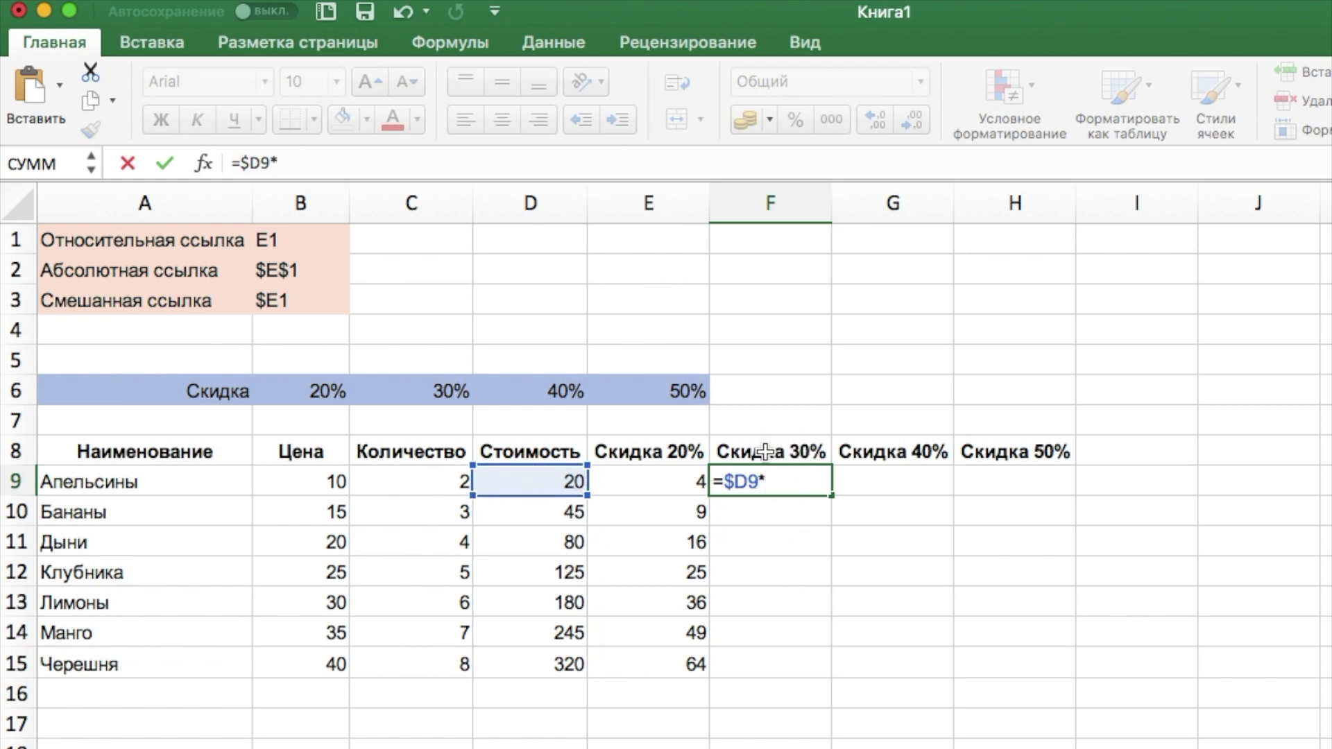
left_click(437, 393)
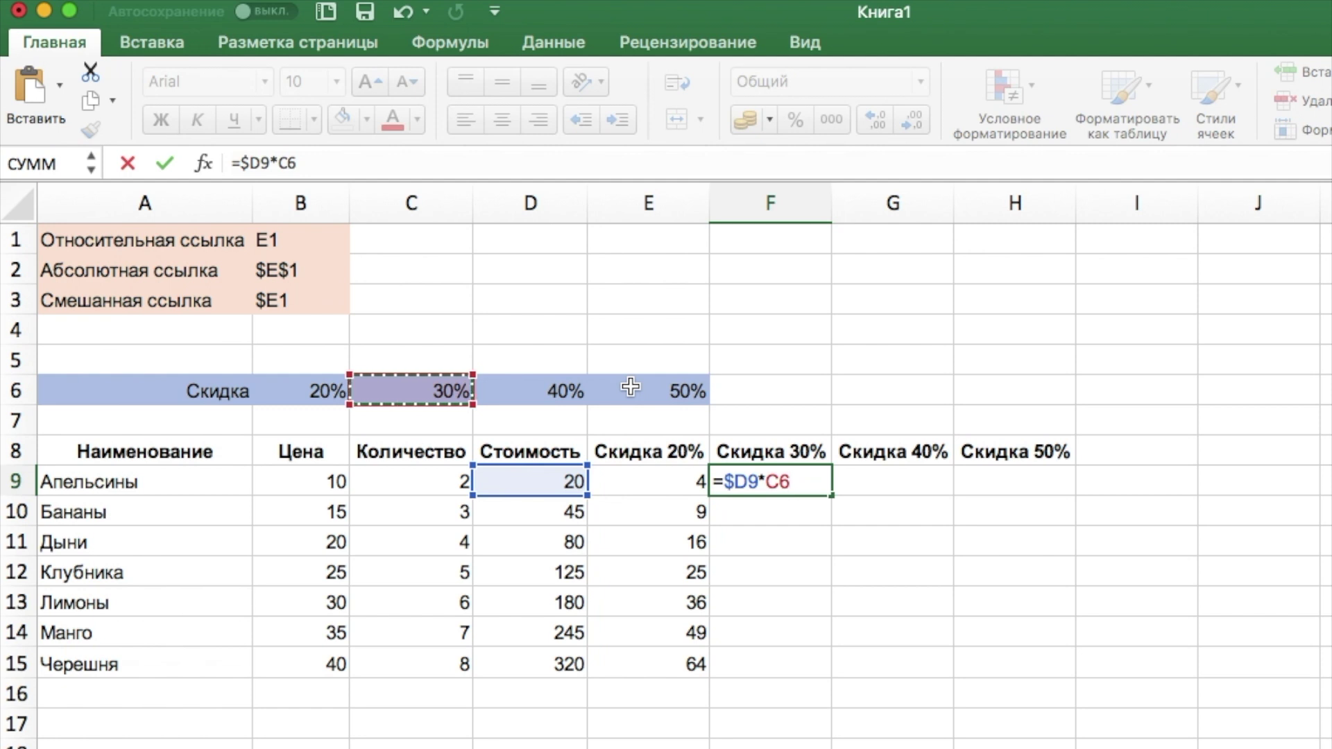
key("F4")
key("F4")
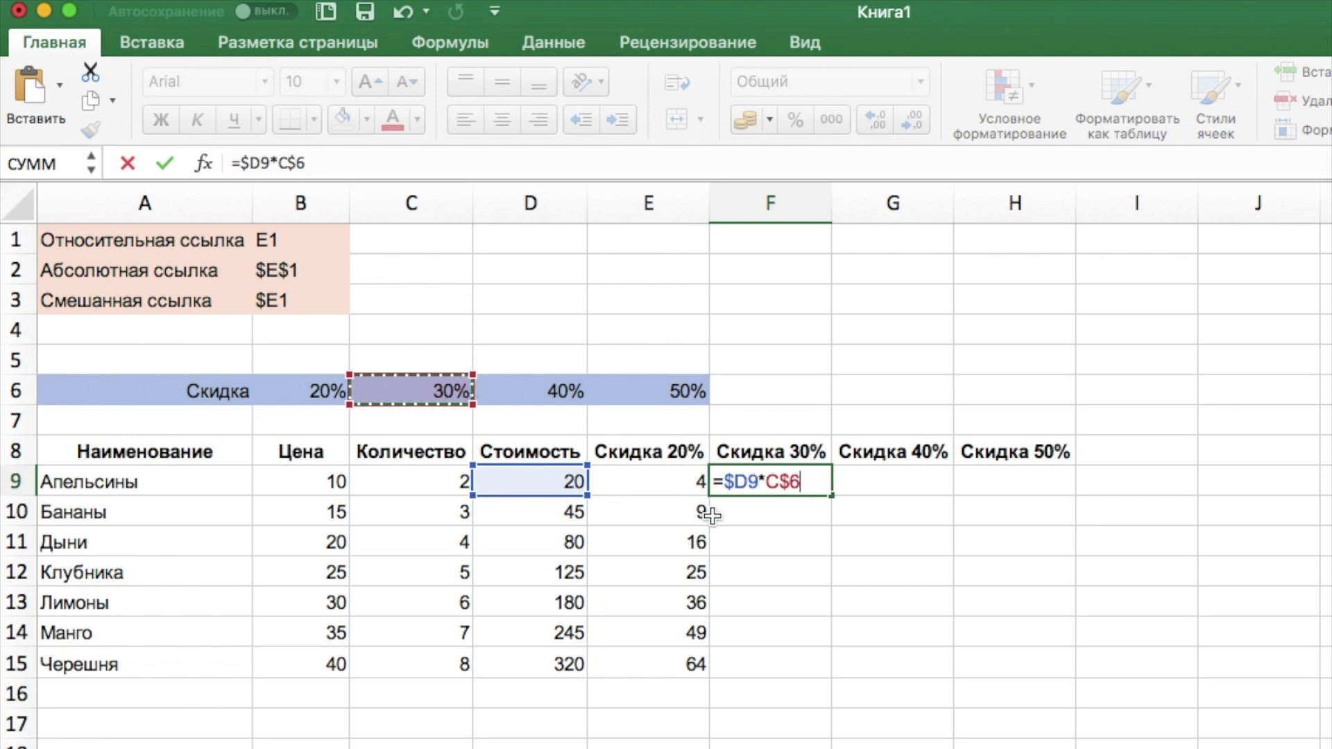
key("Return")
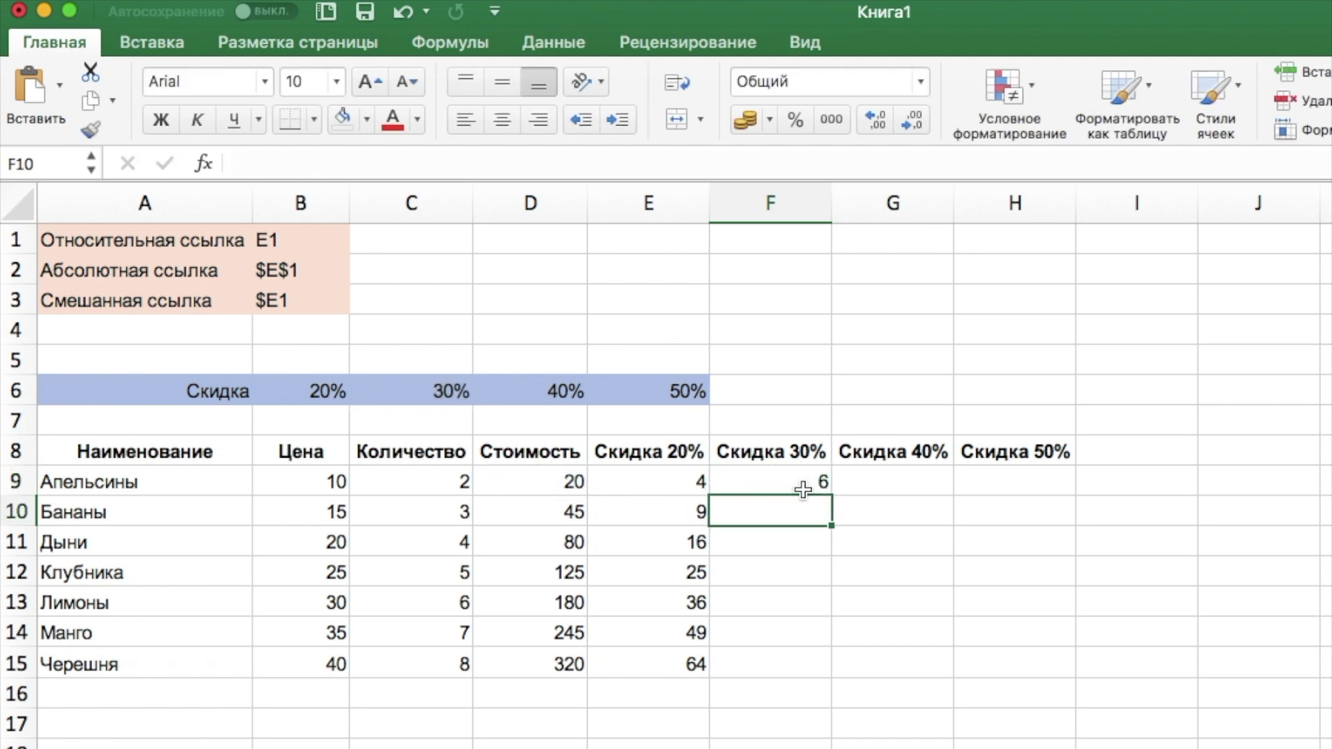
- Fill the F9 formula across the range F9:H15 and check the copied mixed references in F12 and G10
left_click(803, 490)
left_click_drag(832, 497, 1024, 676)
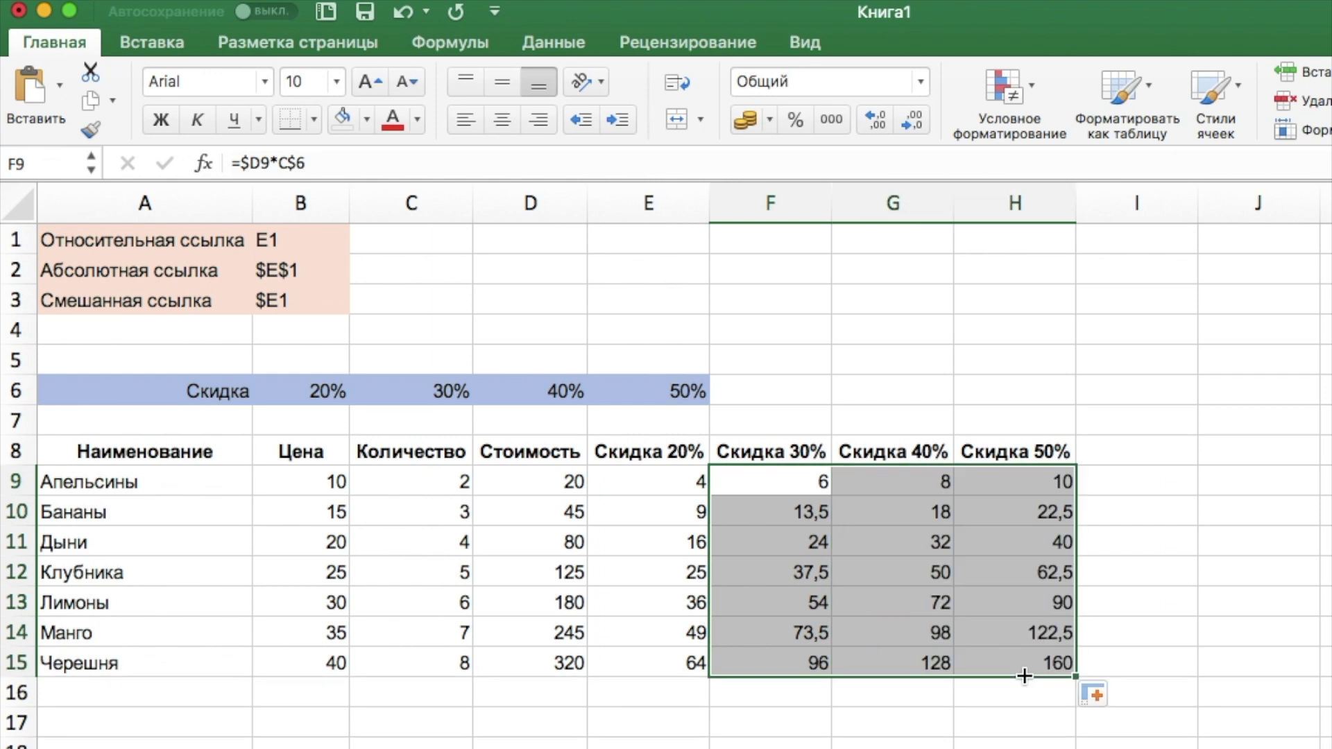
left_click(809, 563)
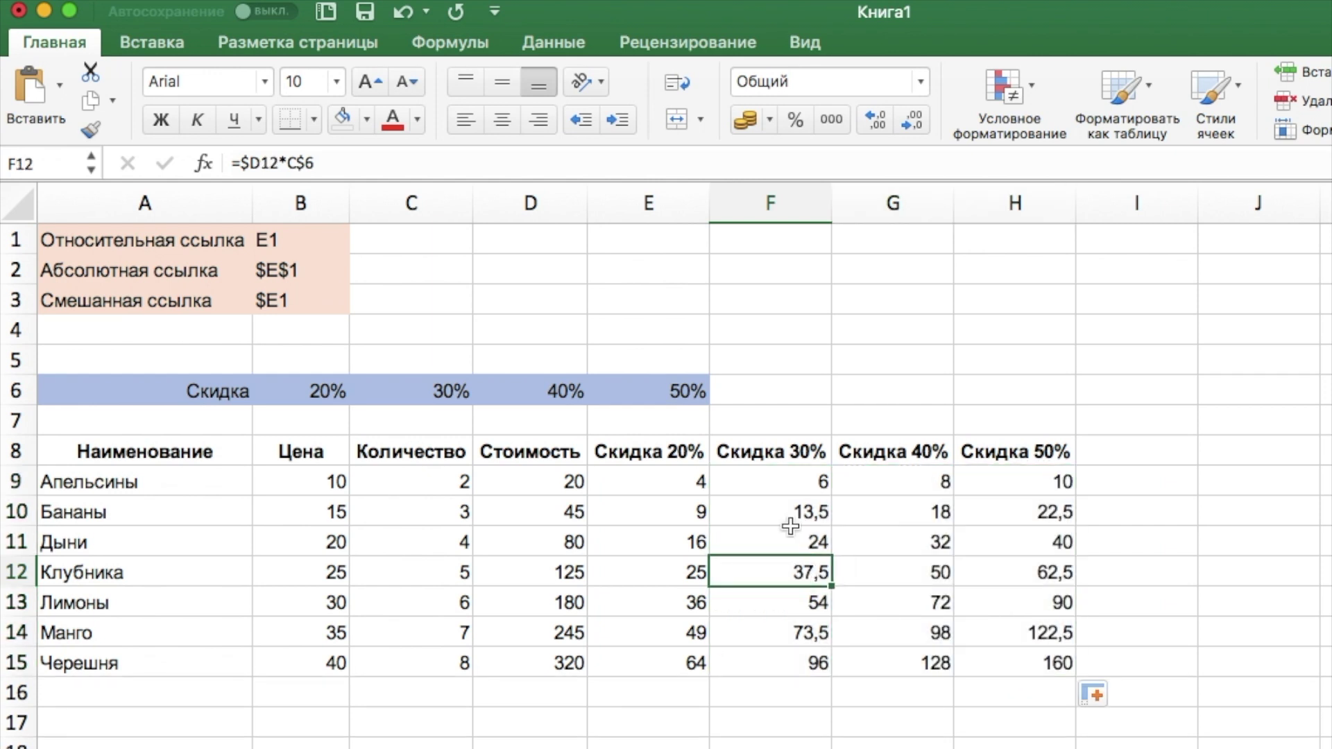
left_click(388, 164)
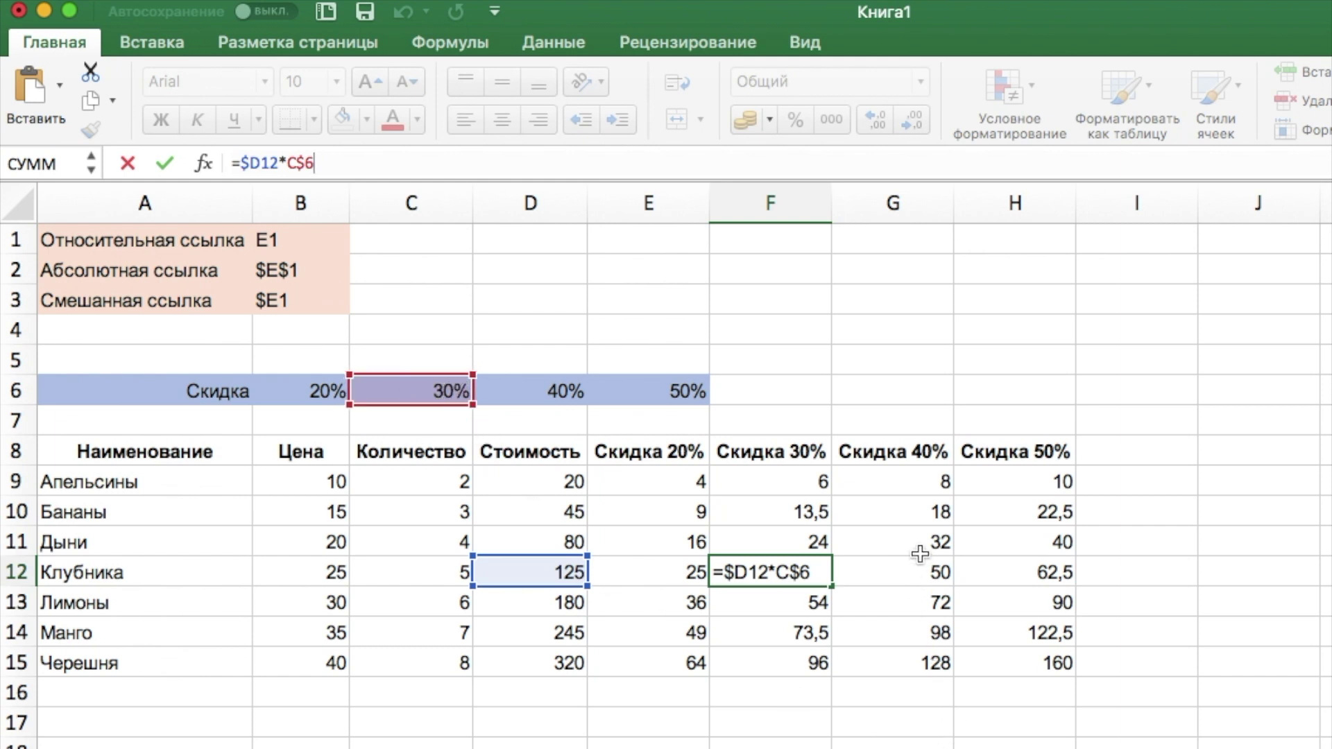
key("Return")
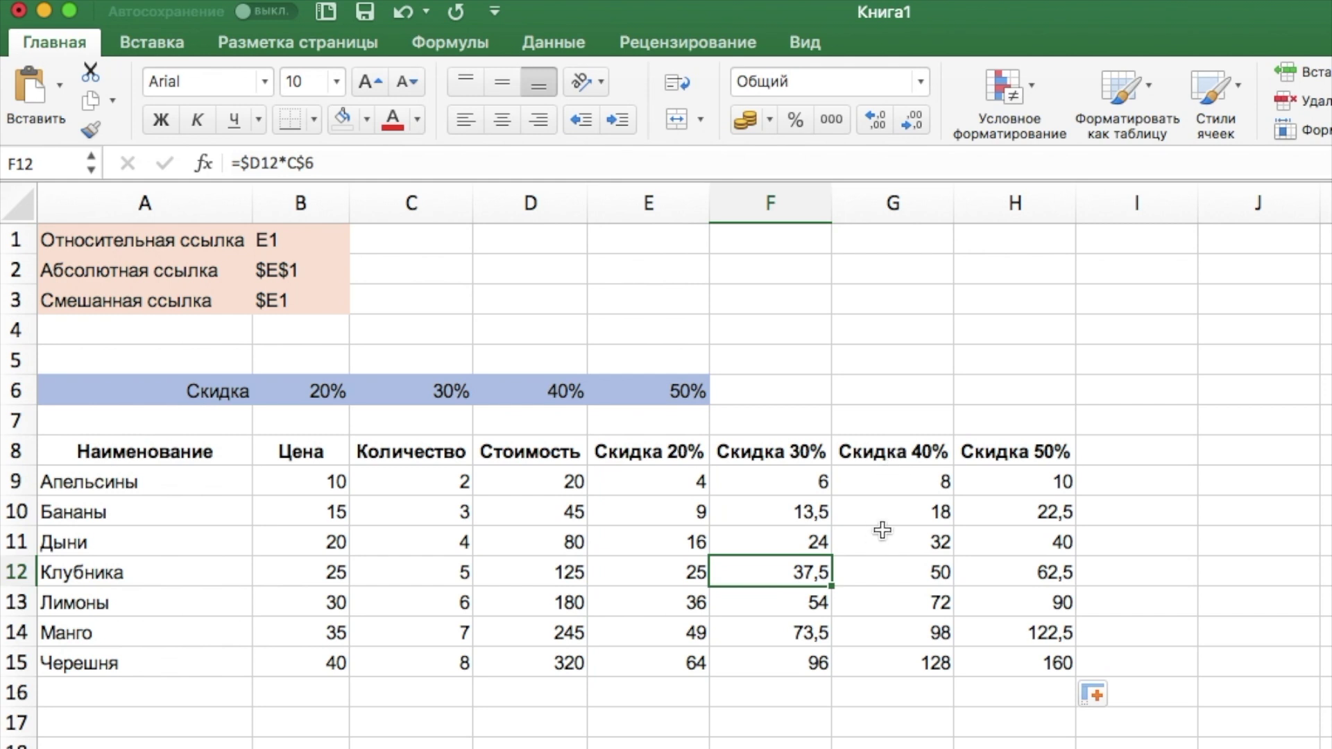
left_click(882, 513)
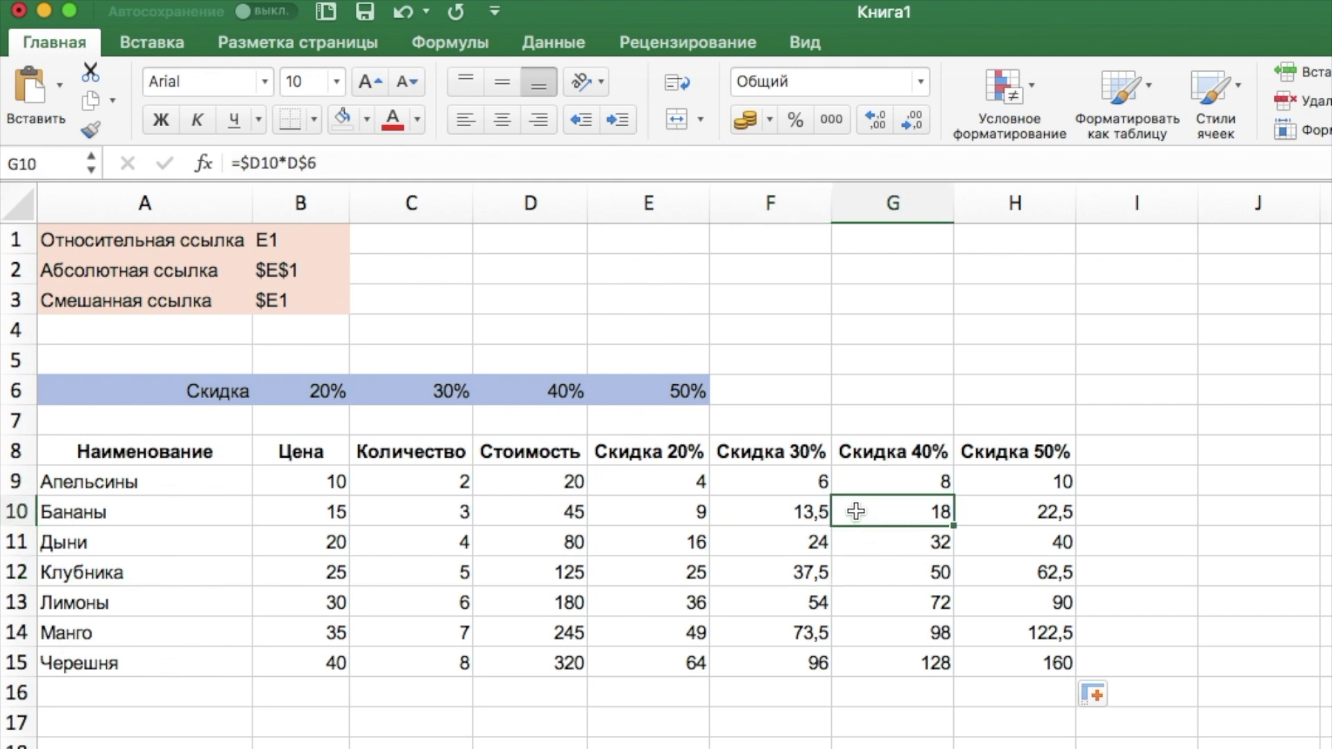
- Examine the mixed-reference formulas in G10, H15 and F9 to see which cost and discount cells each one uses
left_click(410, 169)
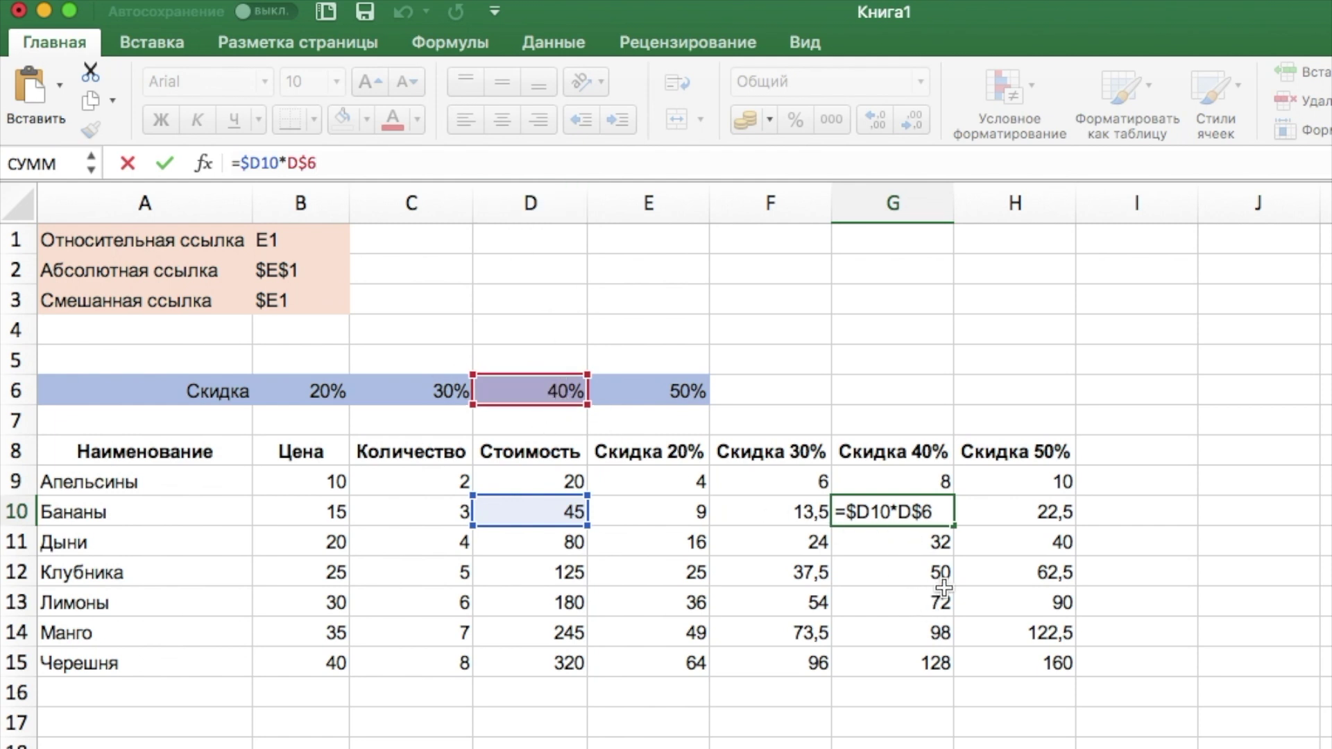
left_click(1062, 663)
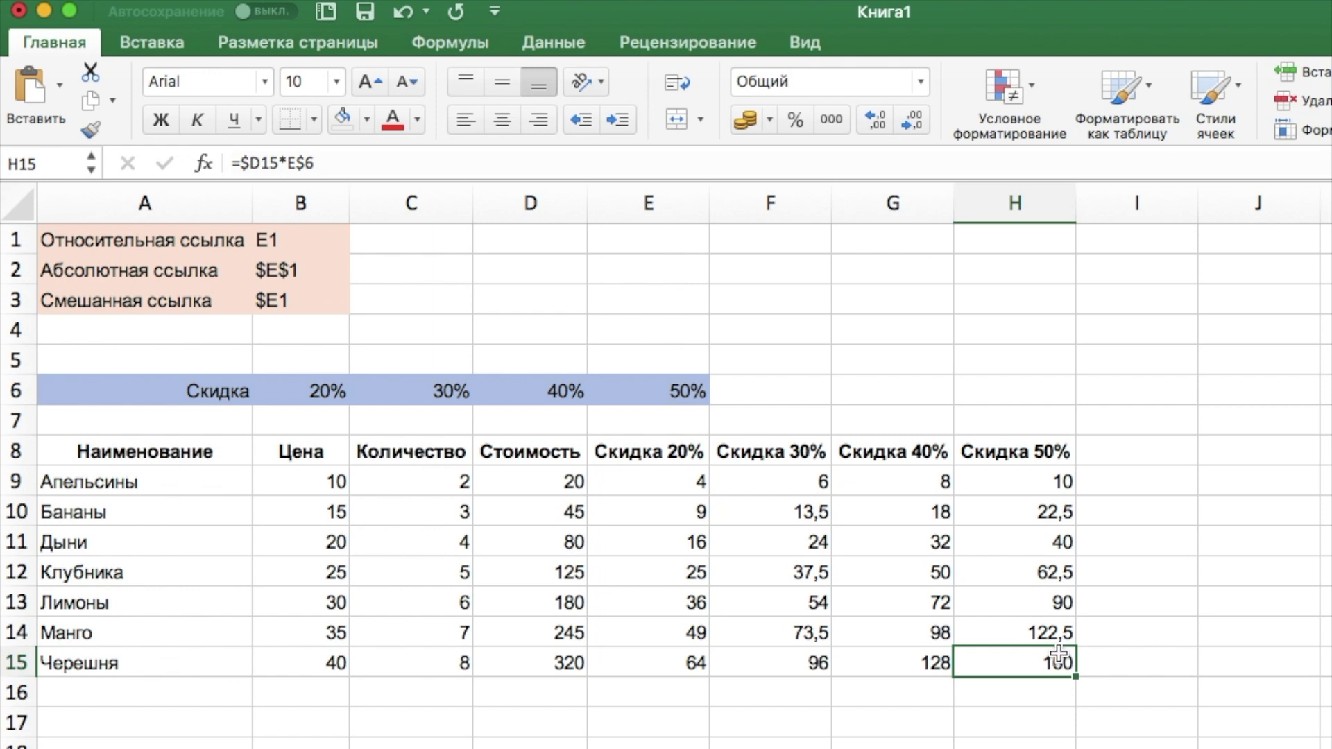
left_click(439, 162)
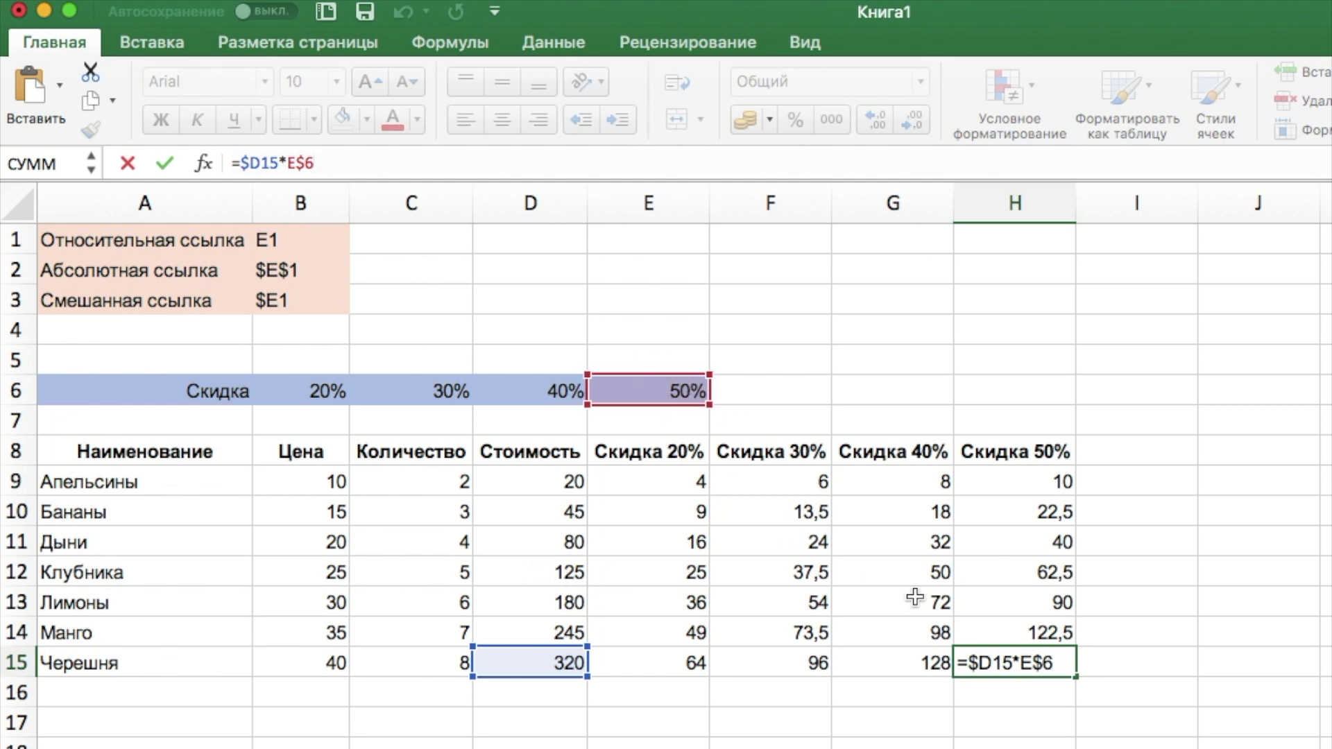
key("Return")
left_click(798, 486)
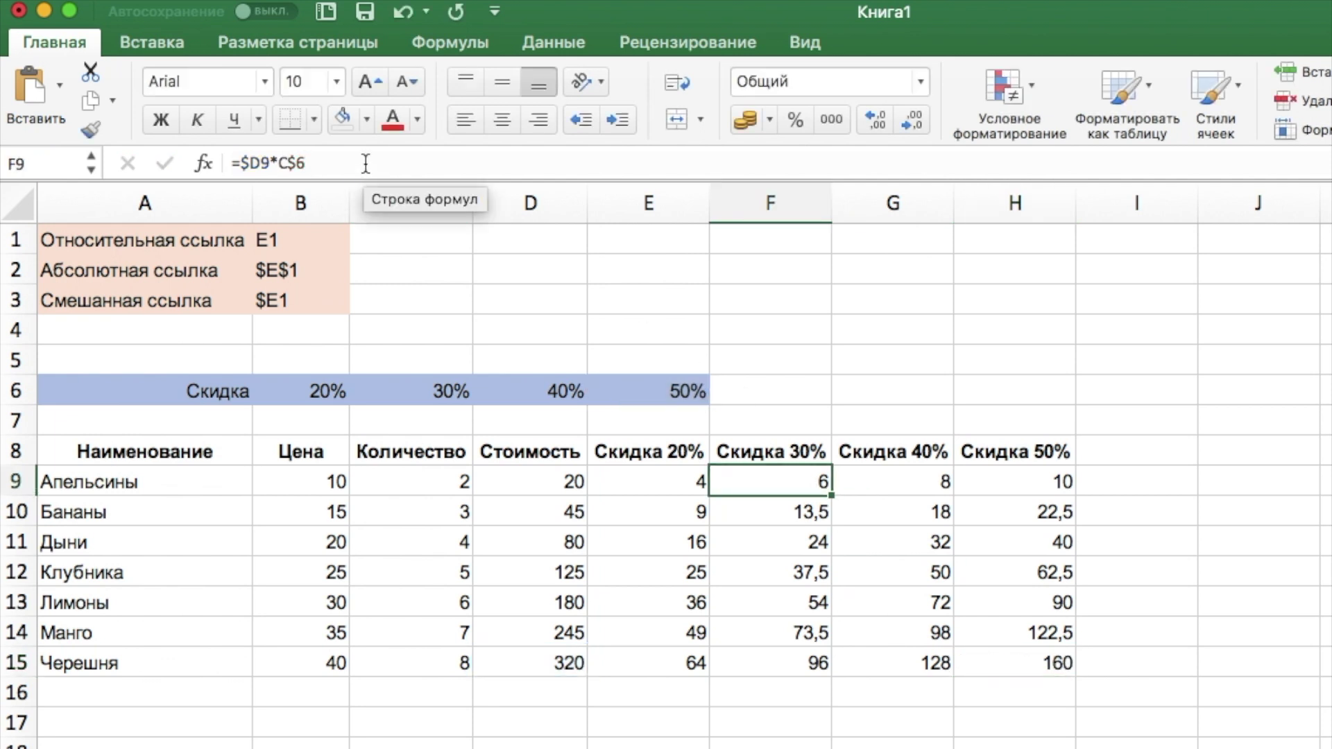
left_click(366, 164)
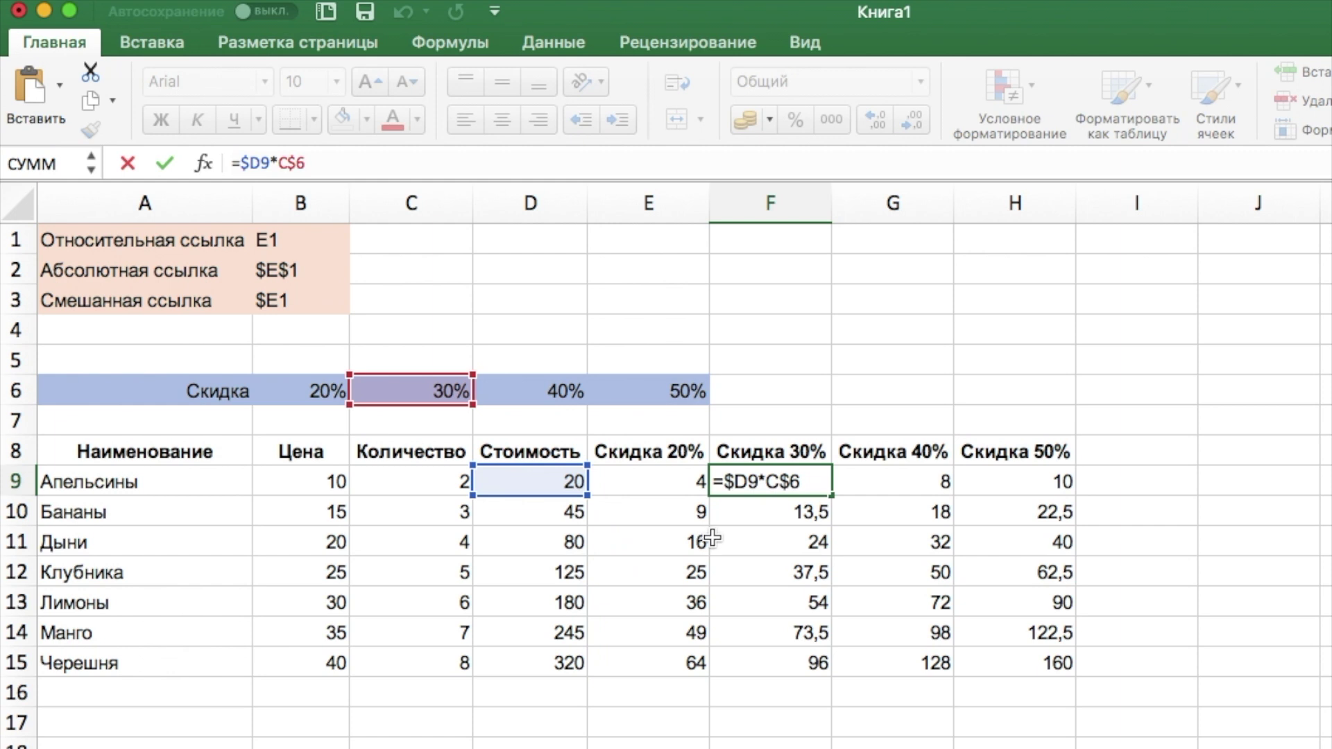
left_click(748, 483)
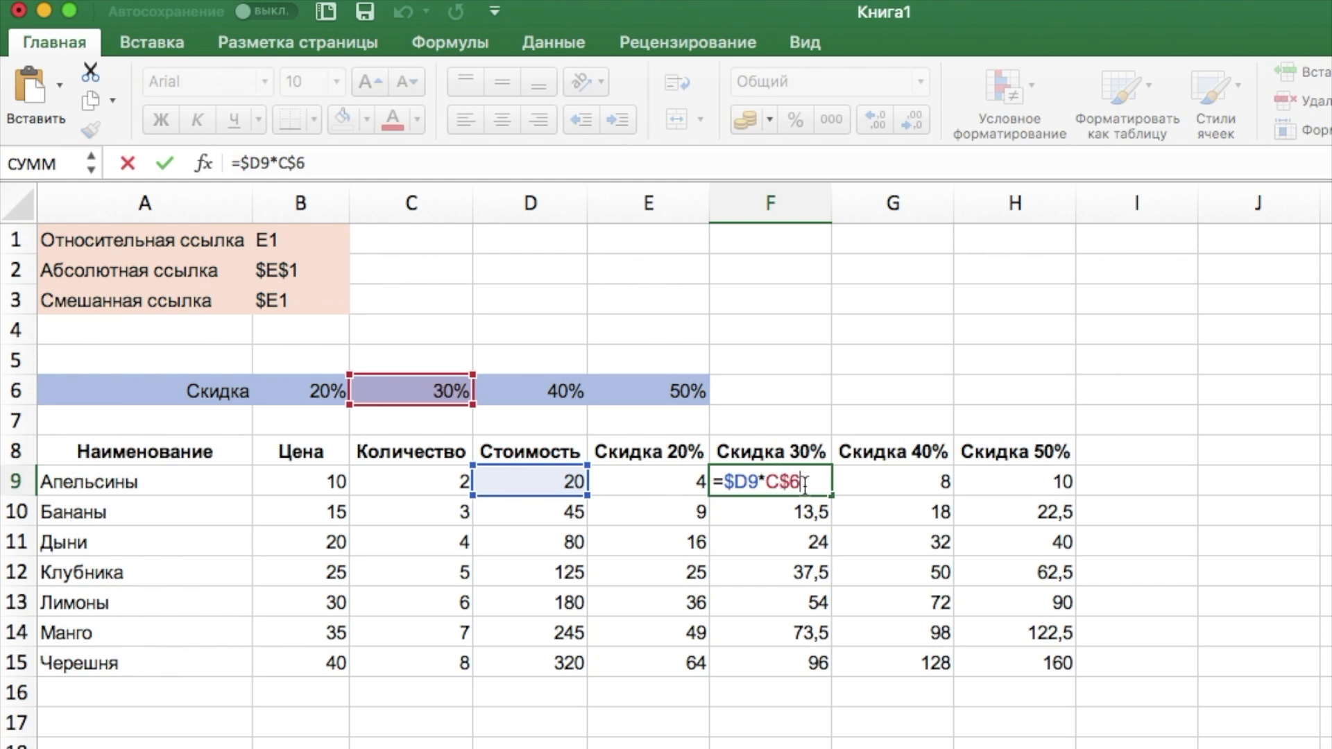
key("Return")
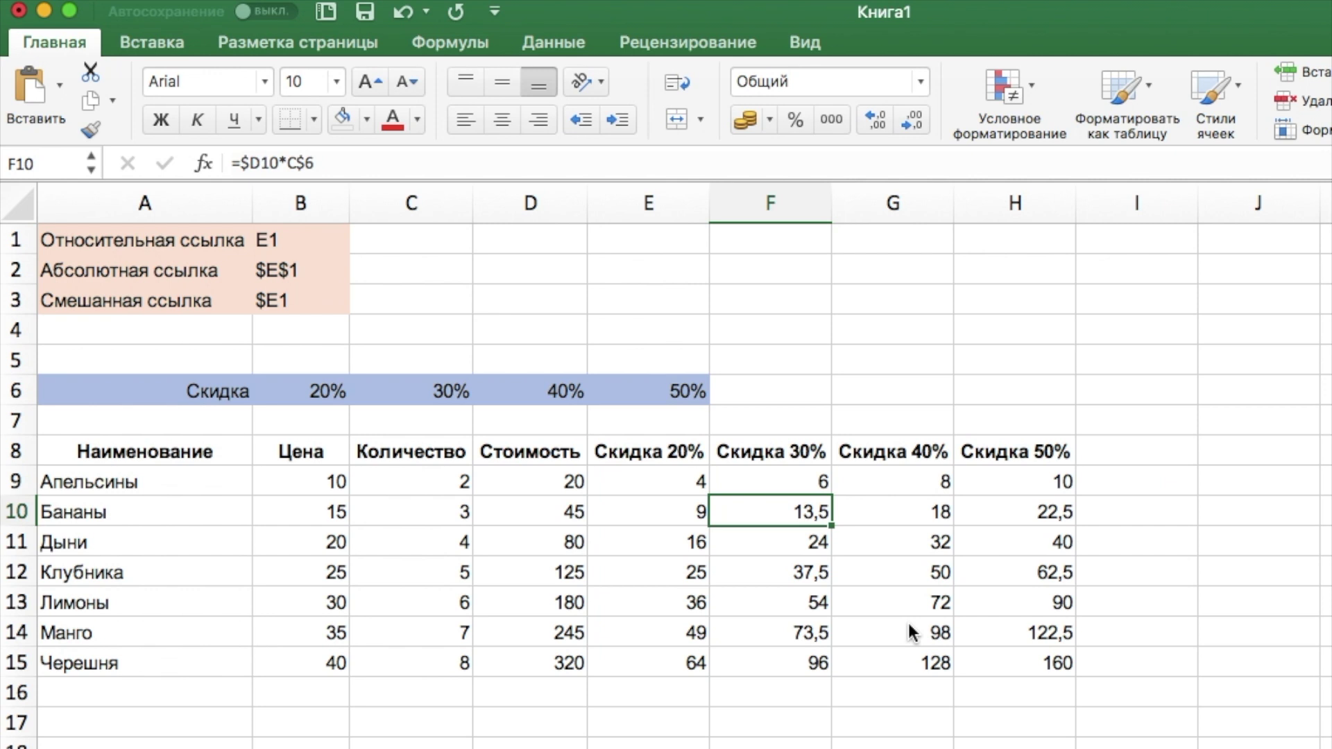
- Copy cell H9 to I9, compare how the references in the two formulas differ, and undo the paste
left_click(1054, 486)
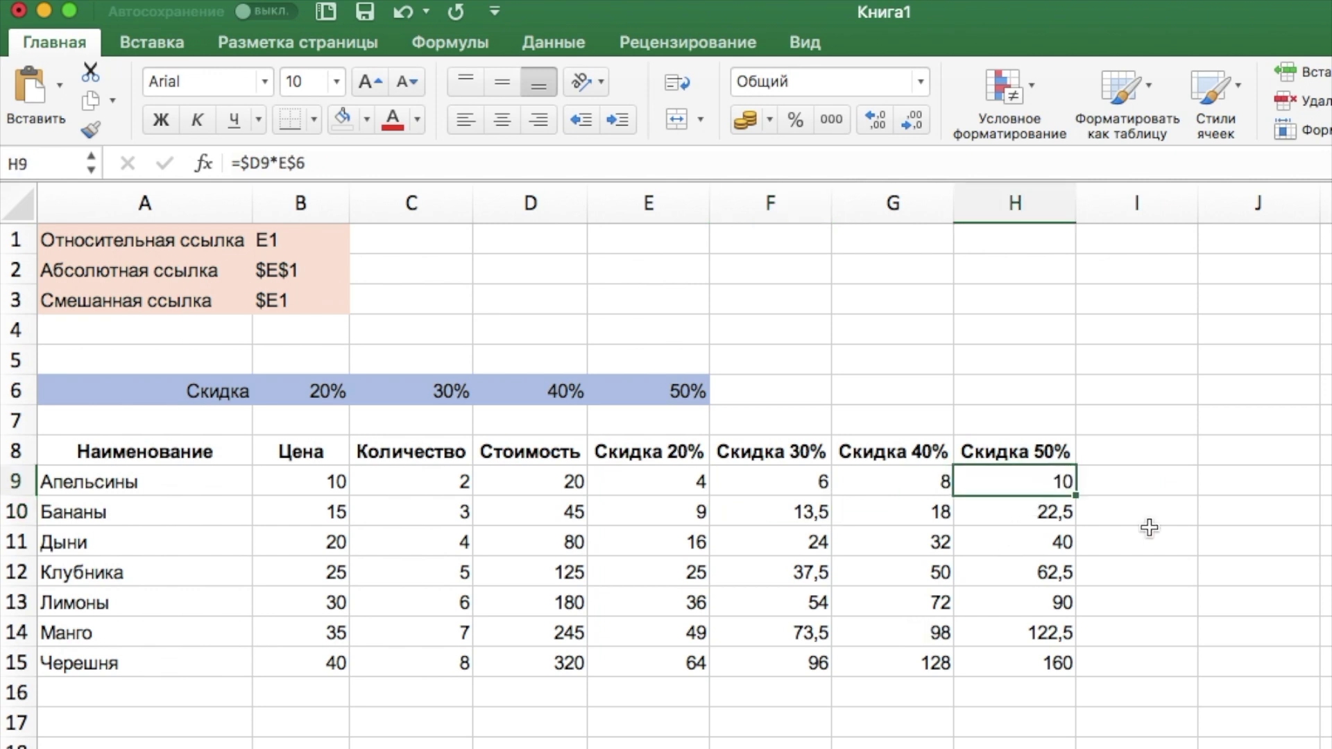
left_click(1145, 482)
key("super+v")
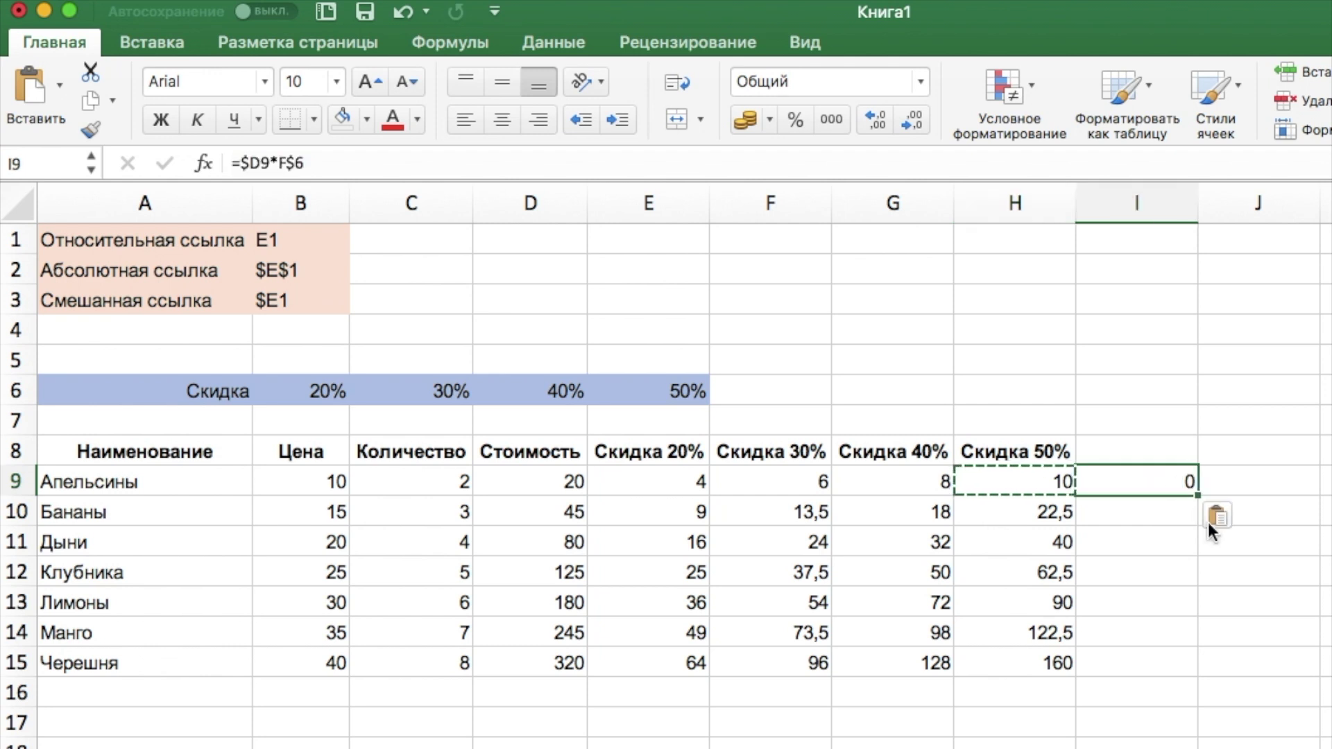
left_click(1067, 481)
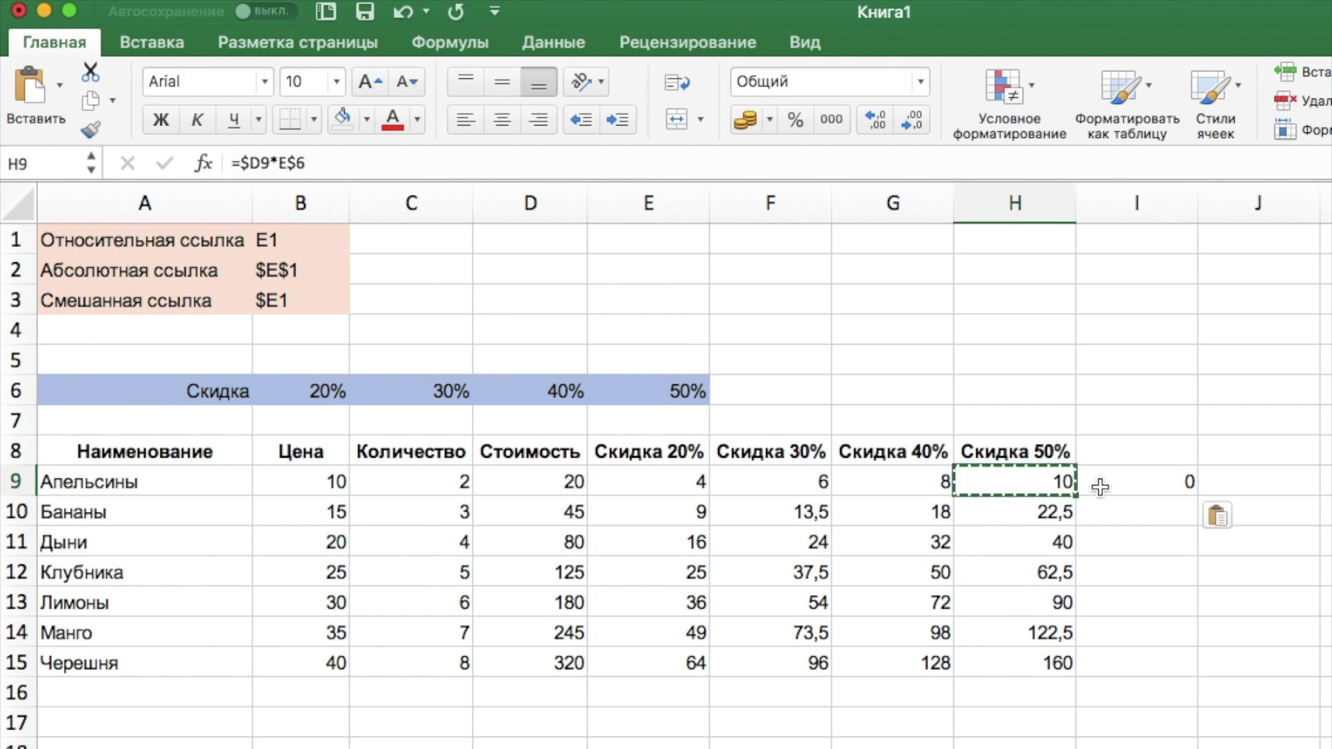
left_click(1131, 489)
left_click(1002, 479)
left_click(1135, 484)
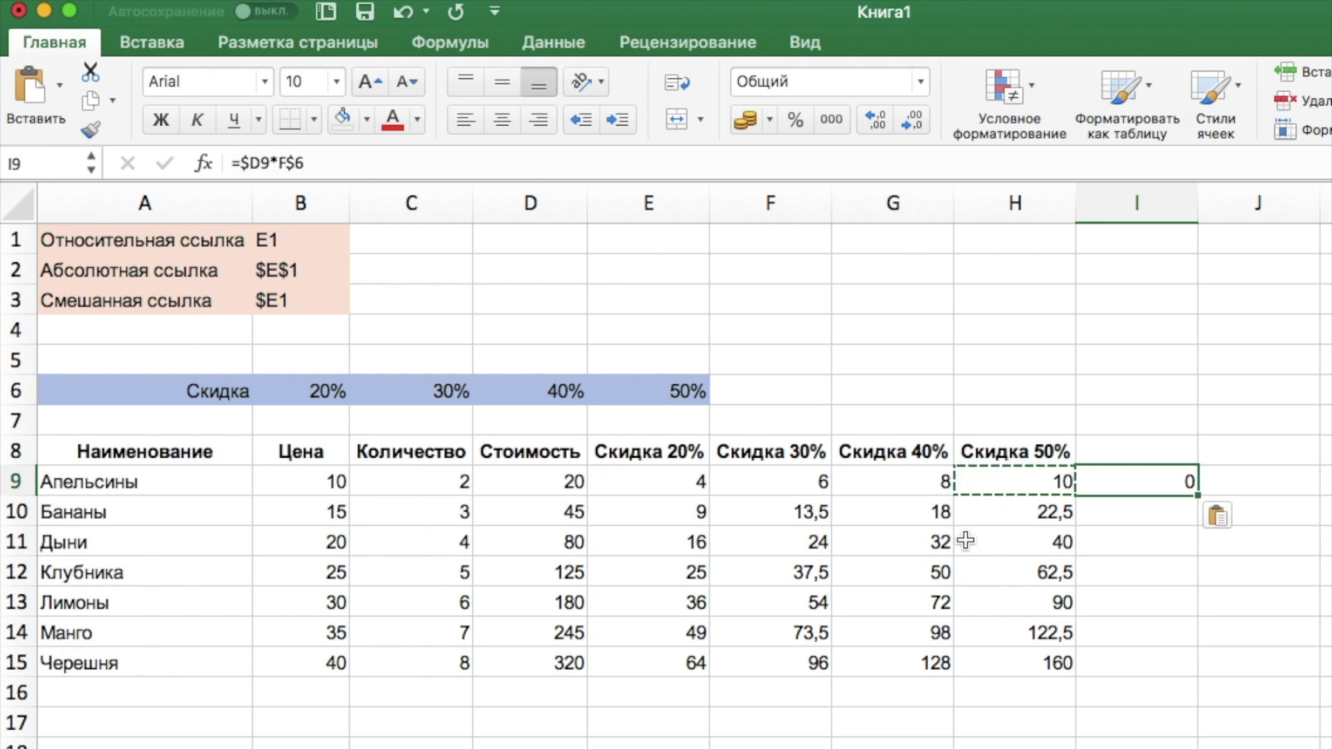
key("super+z")
key("Left")
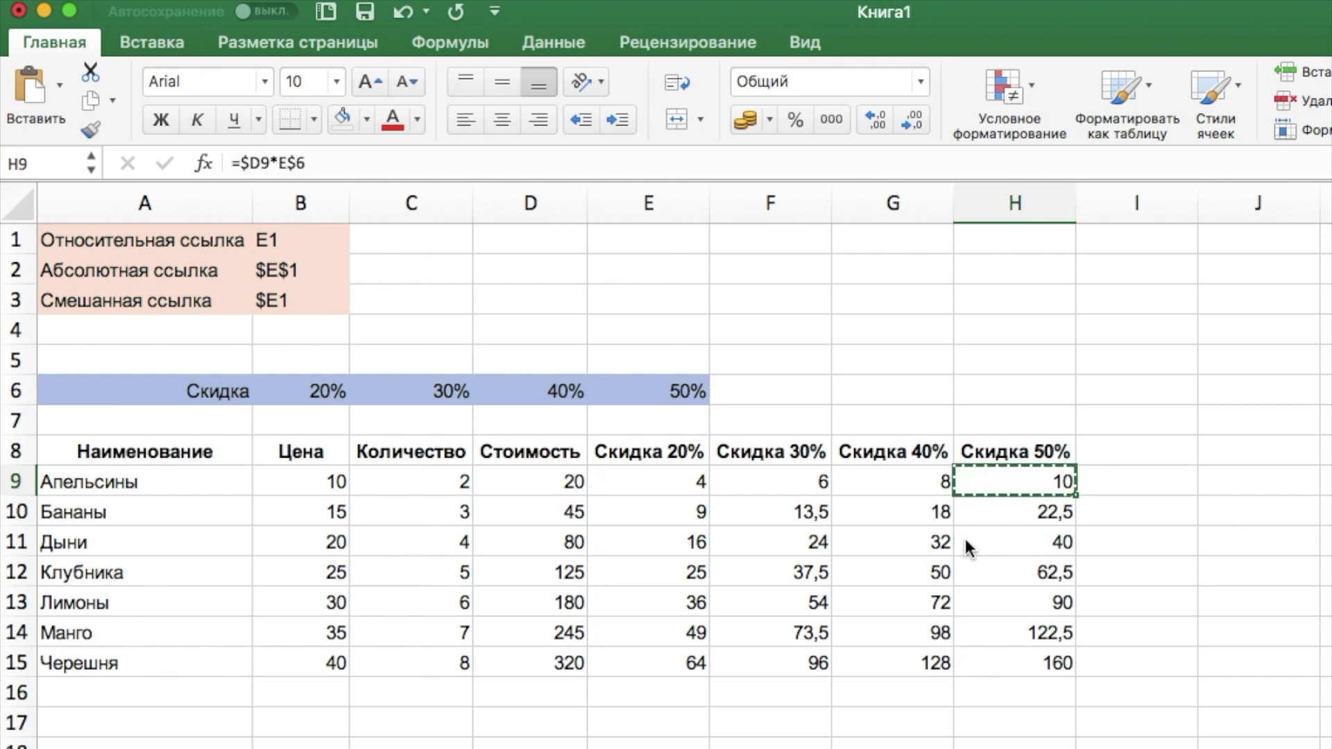
- Copy the formula text =$D9*E$6 from H9 and paste it as text into I9 so the references stay the same
left_click_drag(325, 160, 224, 158)
key("super+c")
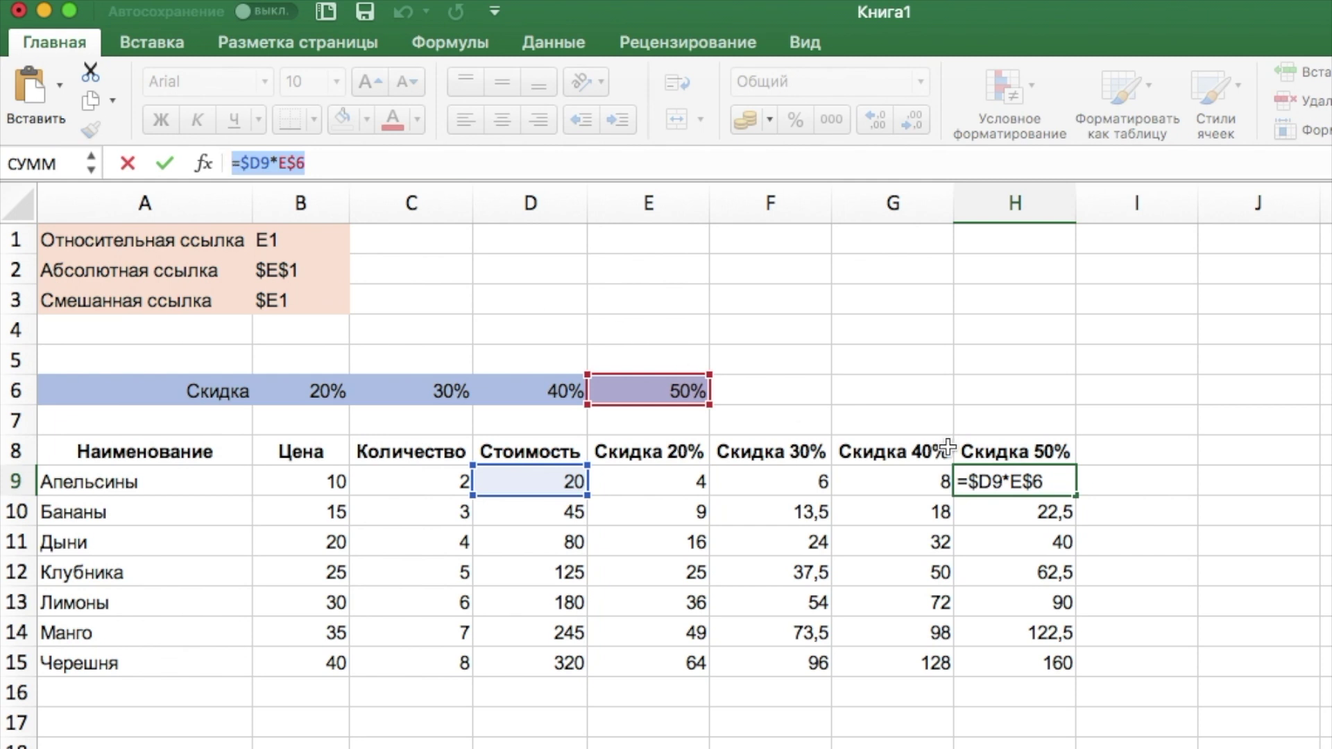
left_click(1121, 485)
double_click(1144, 485)
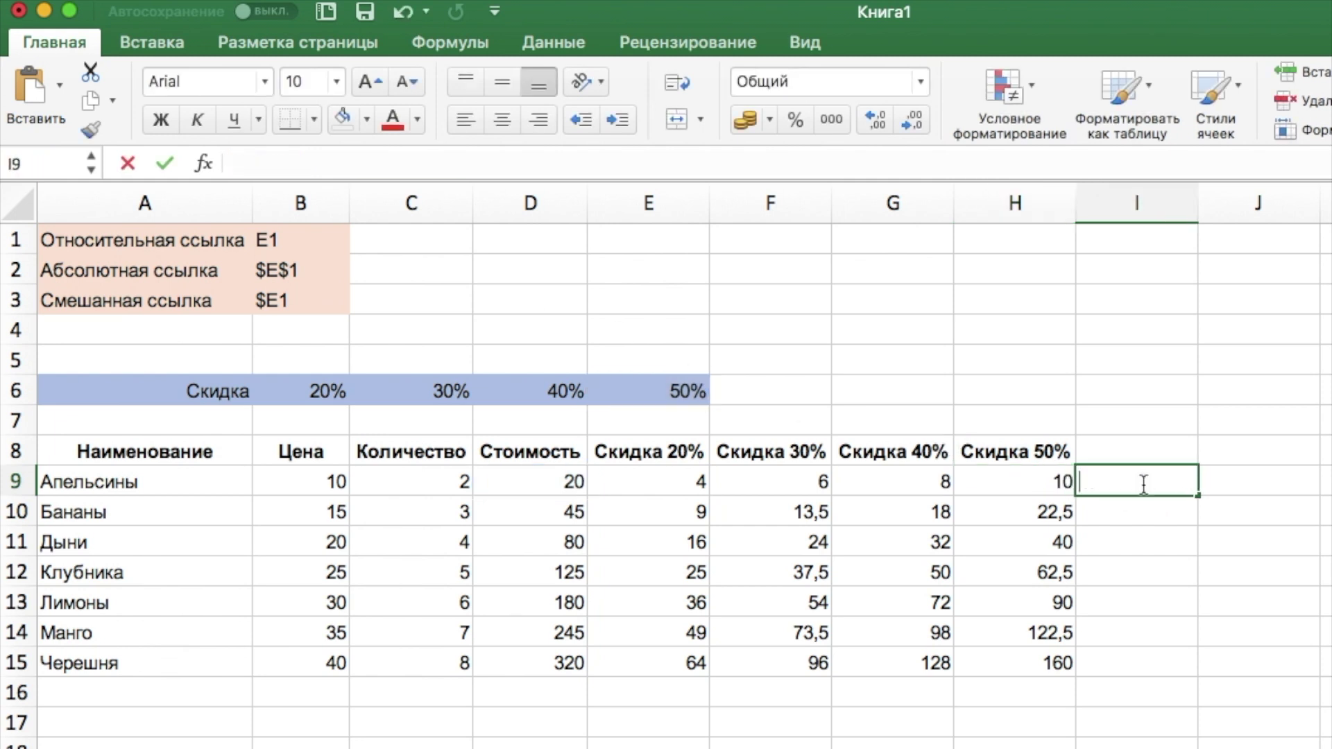
key("super+v")
key("Return")
left_click(1143, 485)
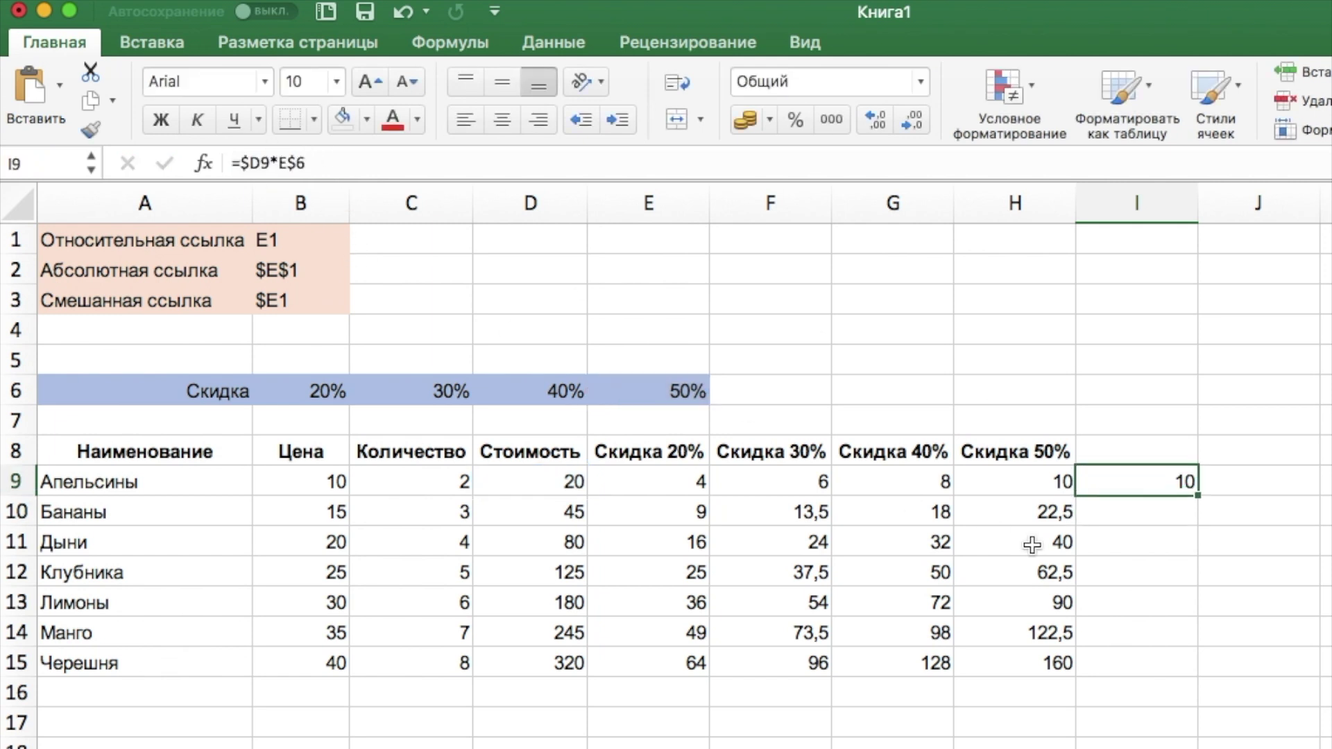
- Compare the formulas in H9 and I9, and clear the test copy from I9
key("Left")
key("Right")
key("Left")
key("Right")
key("Delete")
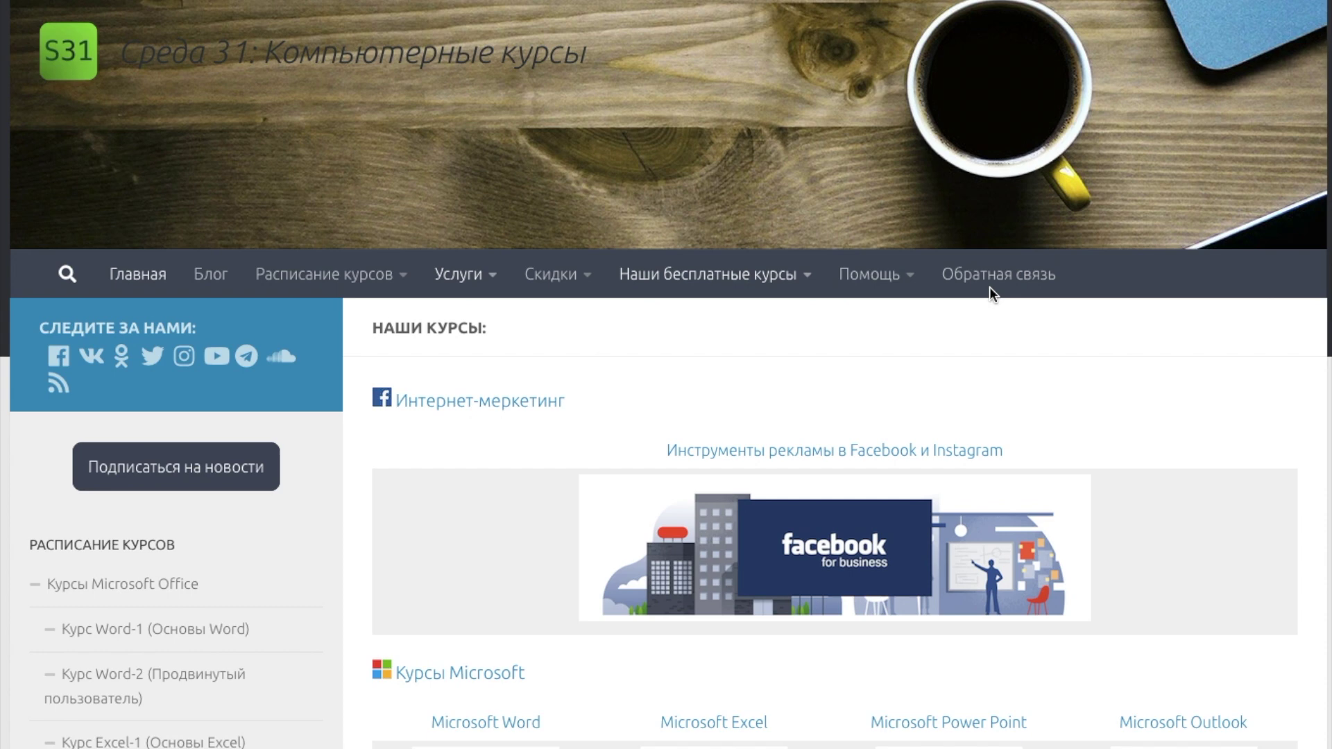
- Look through the course catalogue on the Среда 31 website down to the Apple iWork courses
scroll(990, 286, "down", 1)
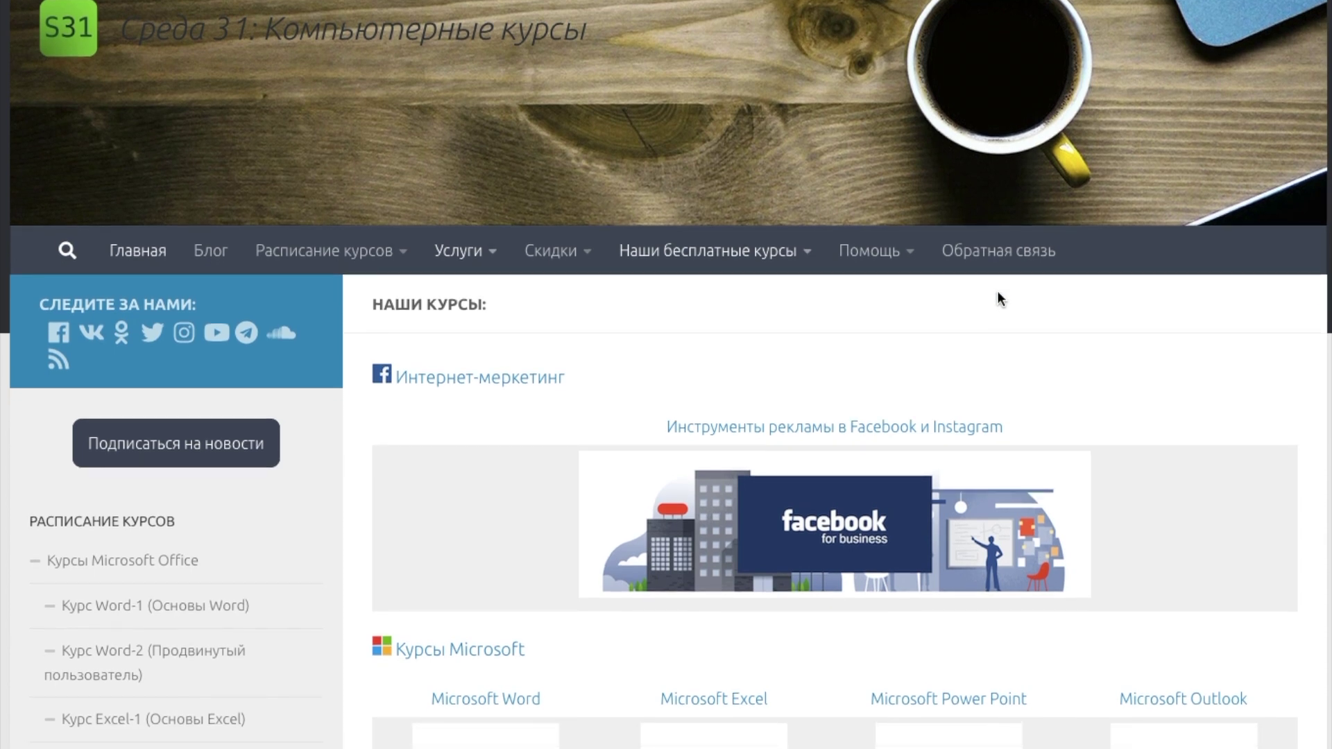
scroll(998, 298, "down", 1)
scroll(997, 299, "down", 2)
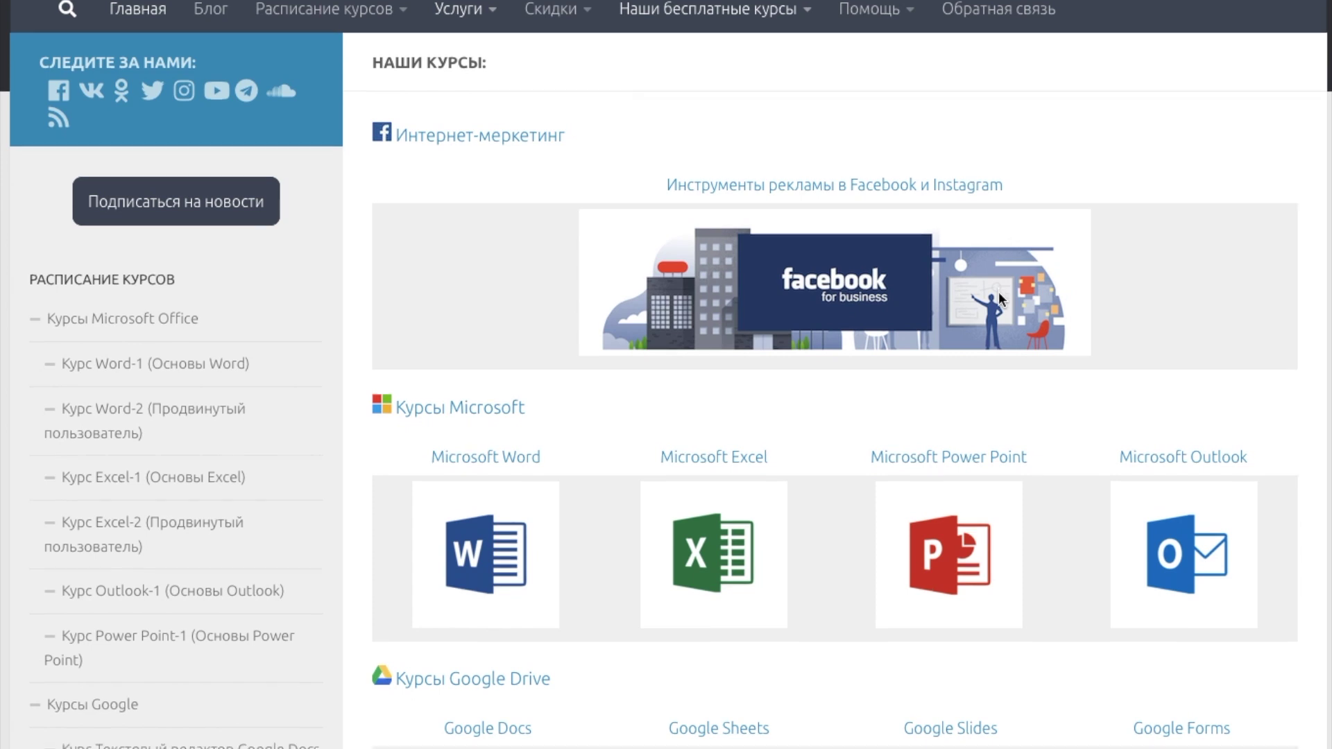
scroll(999, 298, "down", 2)
scroll(999, 298, "down", 2)
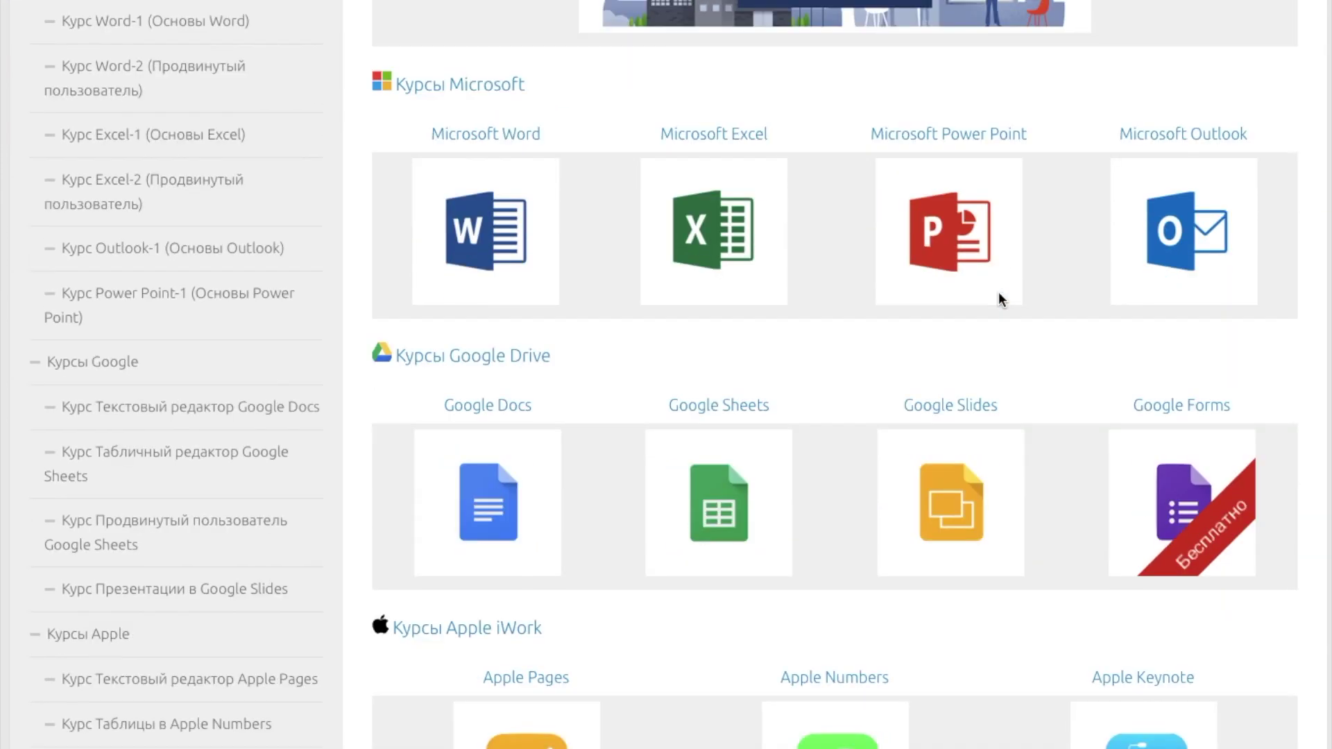
scroll(999, 299, "down", 2)
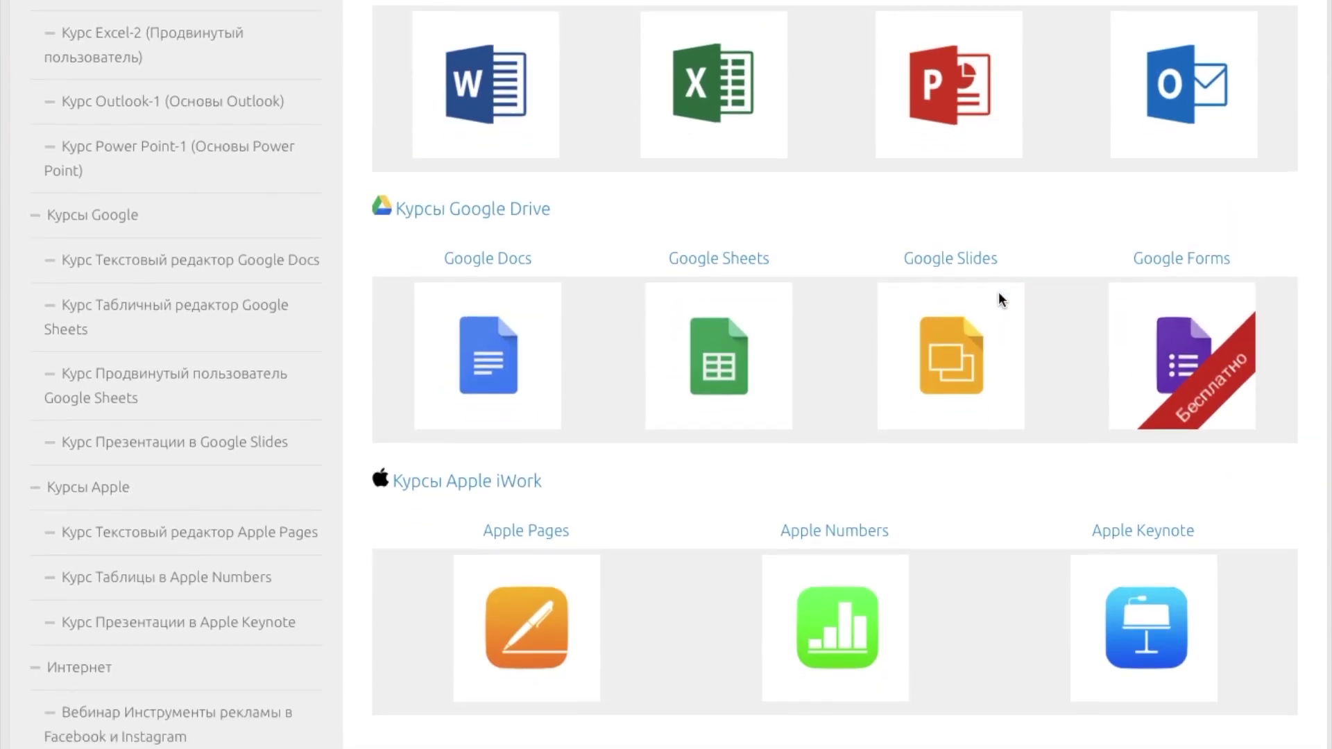
scroll(1000, 300, "down", 1)
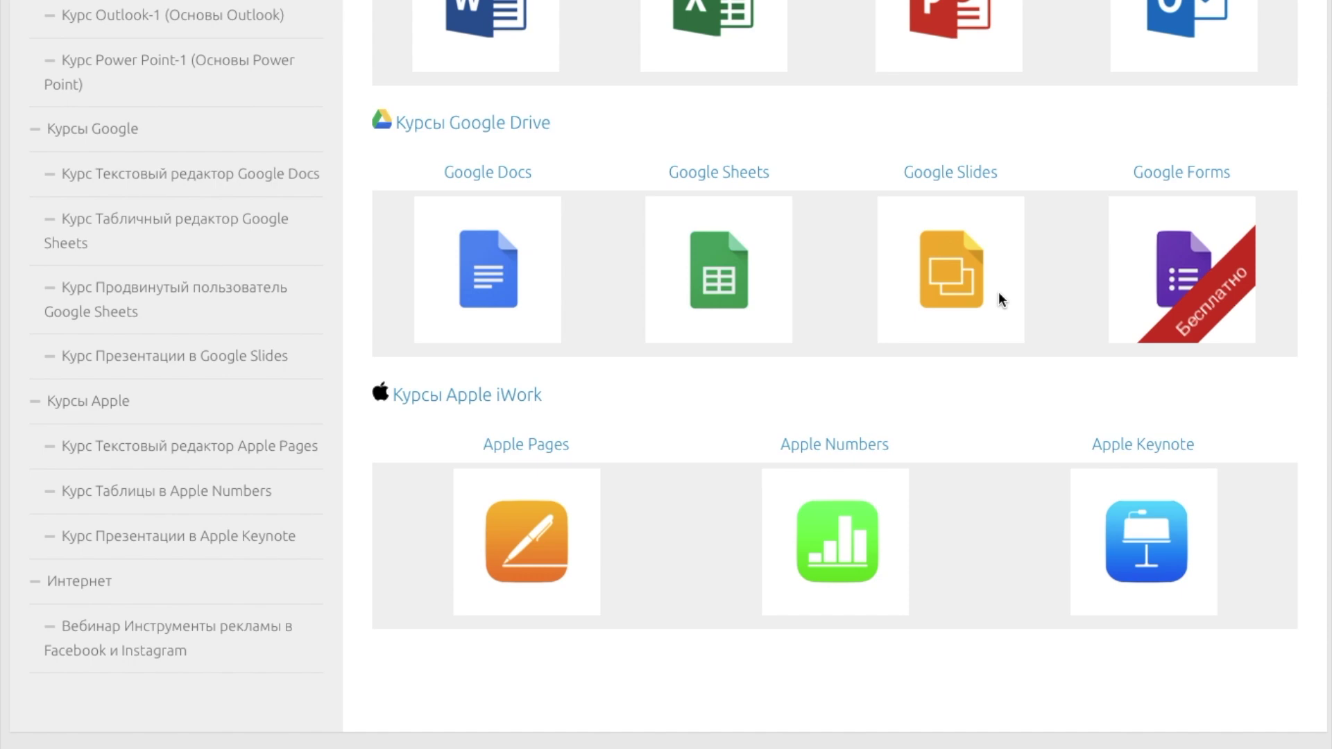